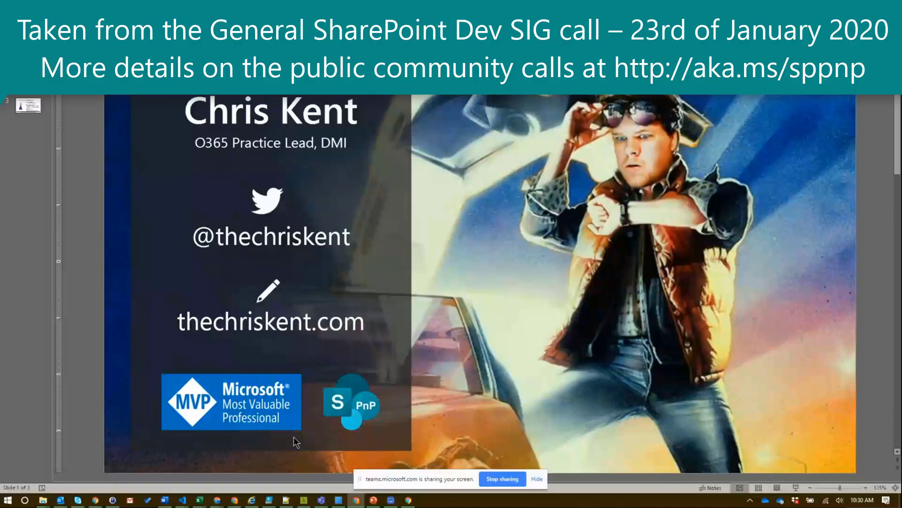
# - Switch to the browser, follow the Warrior Horses home page's horse link to The Stable team, and open the General channel's files
pyautogui.hotkey('alt', 'Tab')
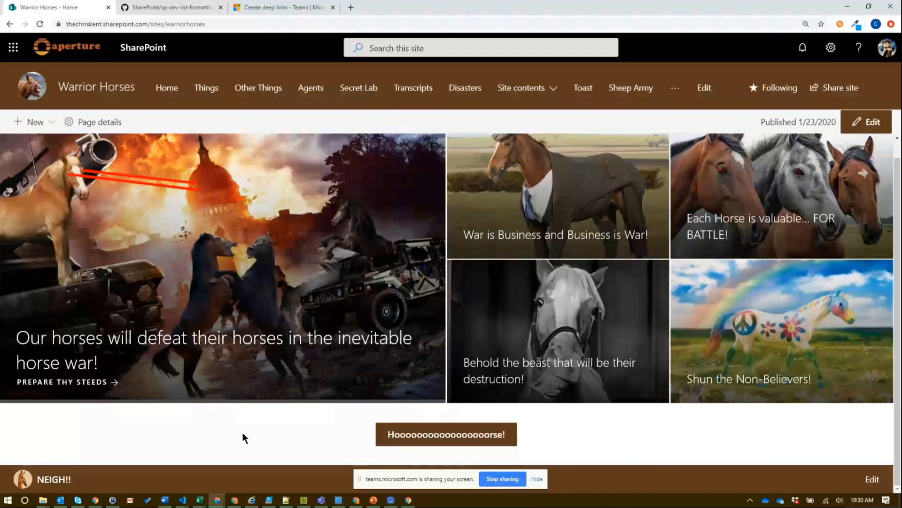
pyautogui.click(390, 438)
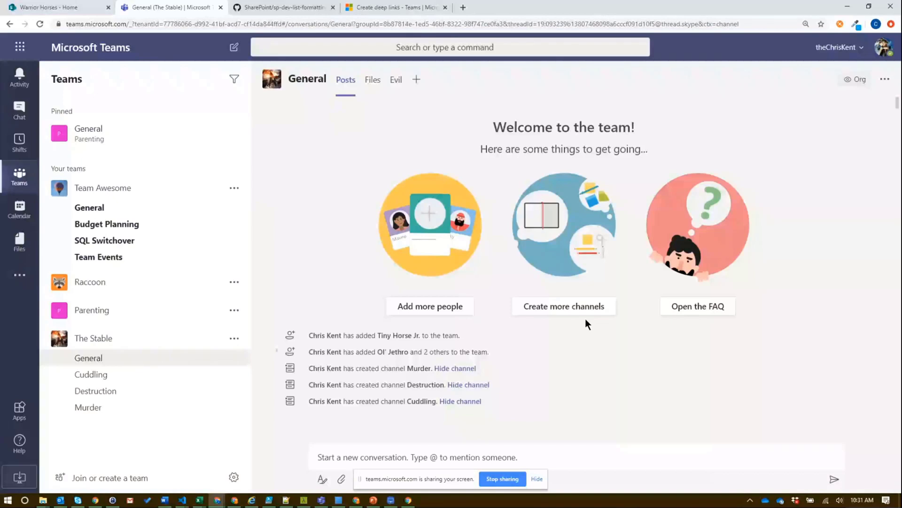
pyautogui.click(375, 81)
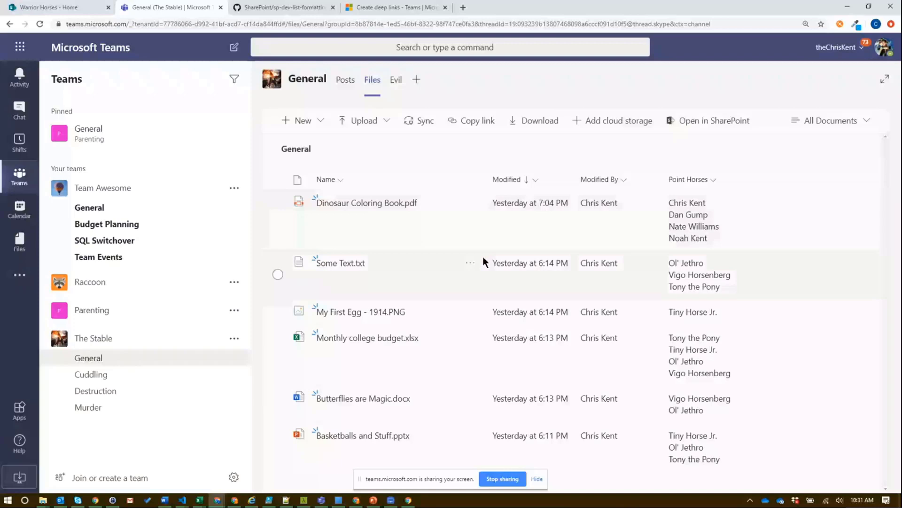
# - Check the Point Horses column settings in Teams, and open the General folder in SharePoint for comparison
pyautogui.click(719, 182)
pyautogui.moveTo(717, 226)
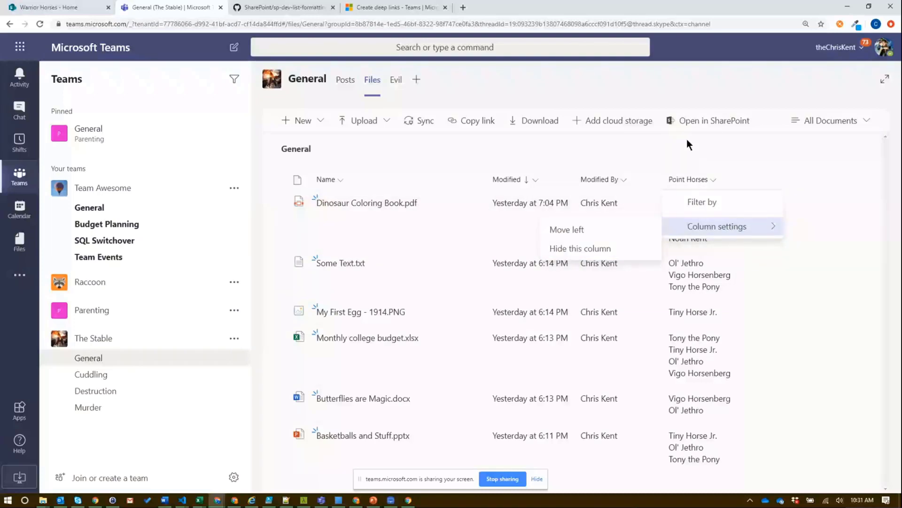
pyautogui.click(701, 121)
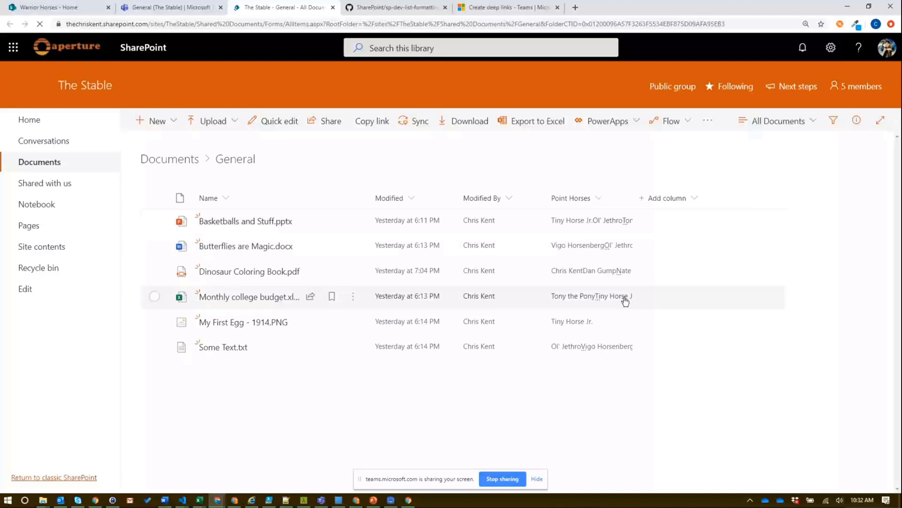
pyautogui.click(155, 10)
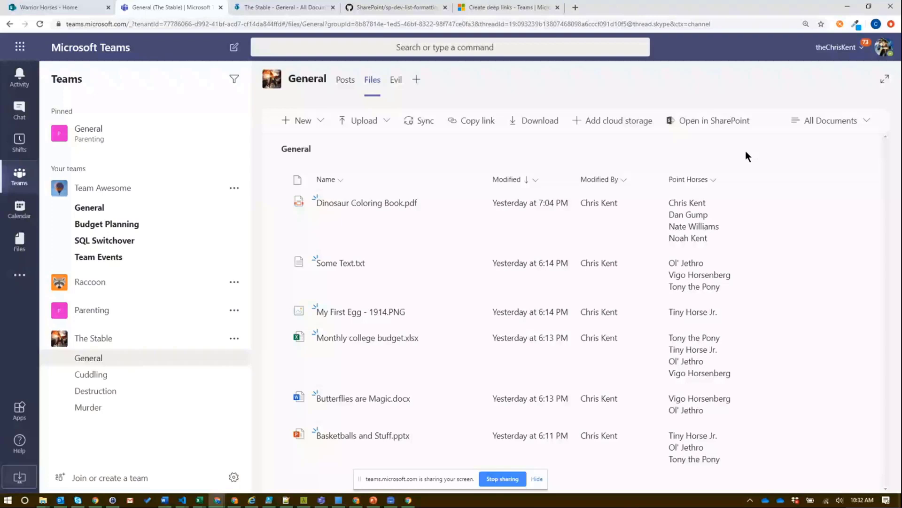
pyautogui.hotkey('ctrl', 'Tab')
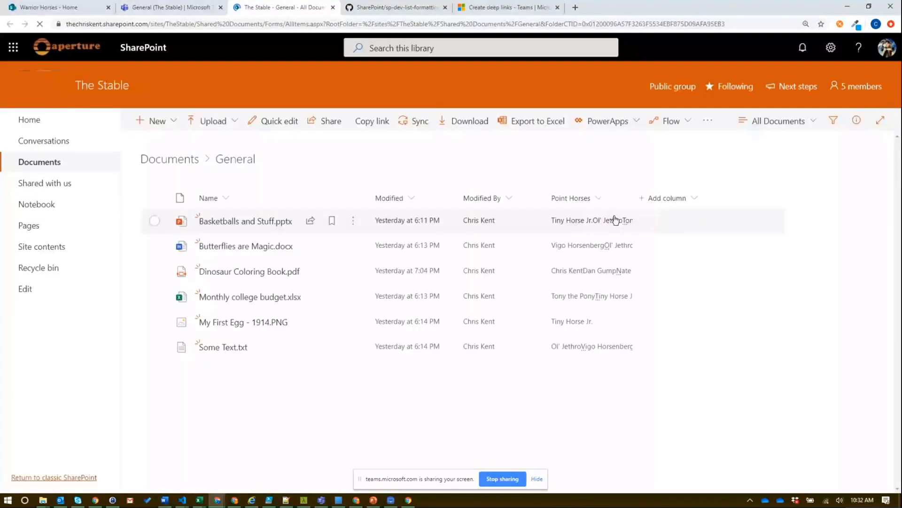
# - Format the All Documents view with alternating row styles and save the formatting
pyautogui.click(779, 121)
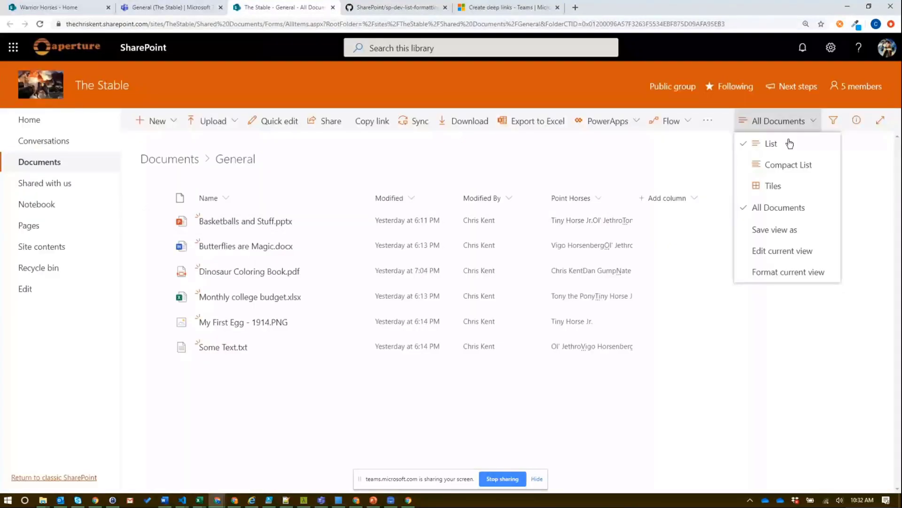
pyautogui.click(788, 271)
pyautogui.click(483, 245)
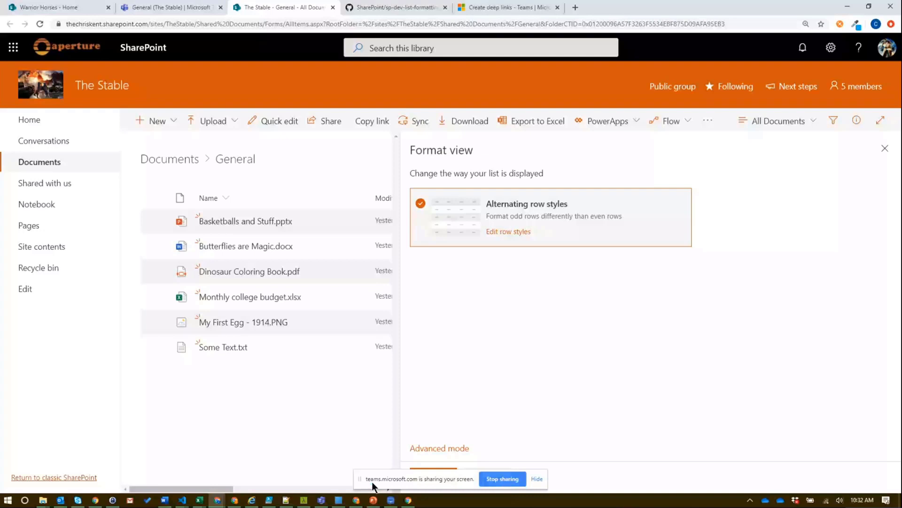
pyautogui.moveTo(371, 482); pyautogui.dragTo(86, 477)
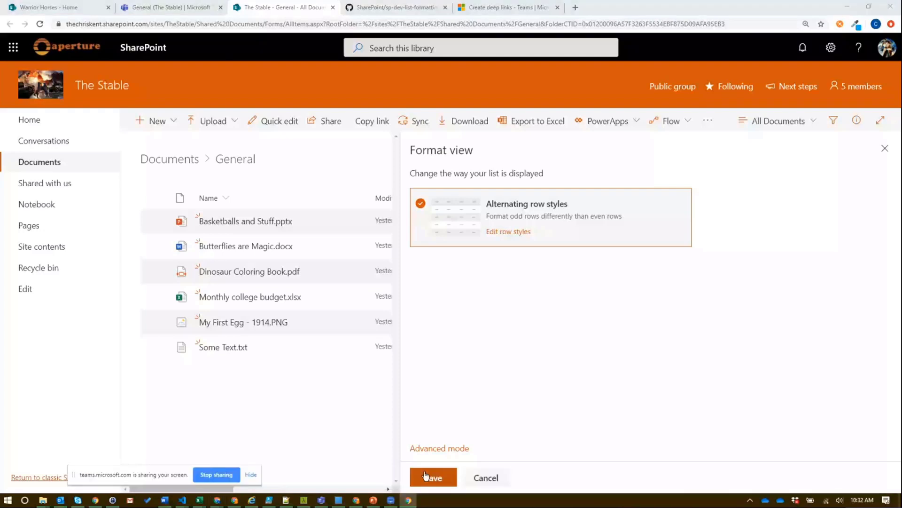
pyautogui.click(425, 476)
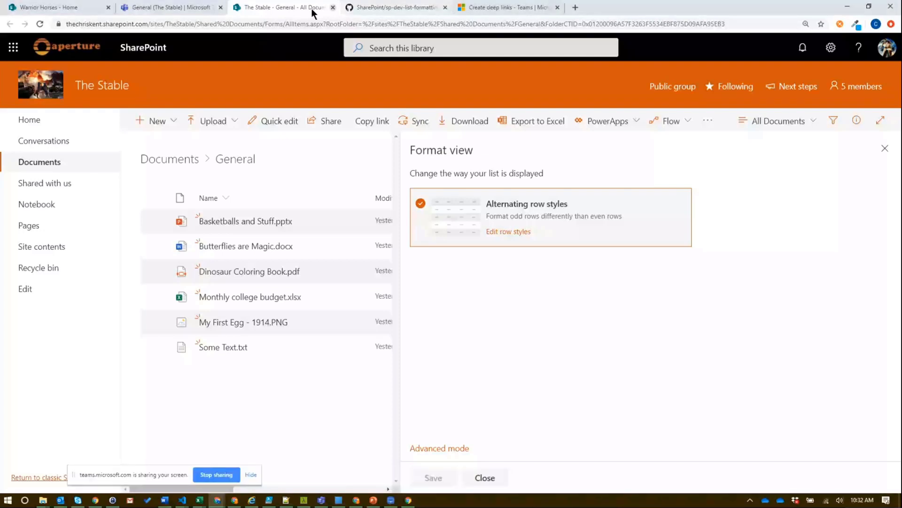
# - Review the row formatting in the General channel's files in Teams and return to the SharePoint library
pyautogui.hotkey('ctrl', 'shift', 'Tab')
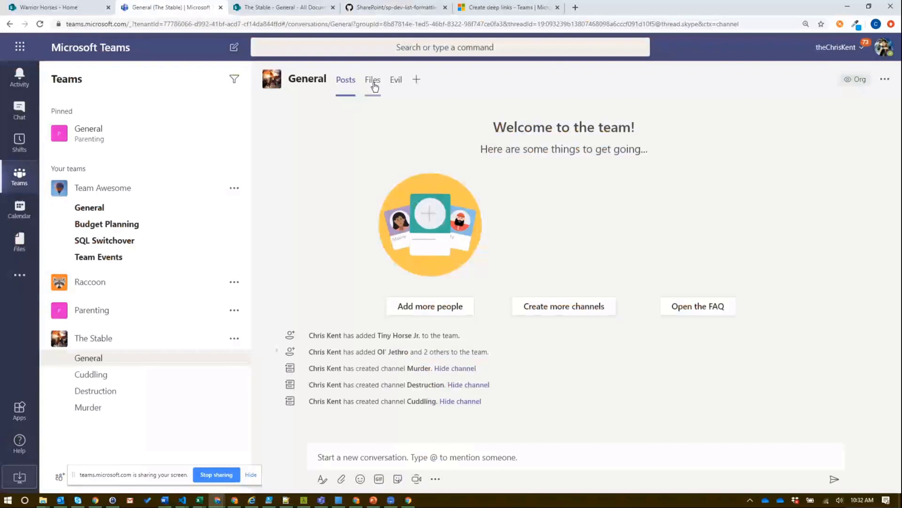
pyautogui.click(374, 84)
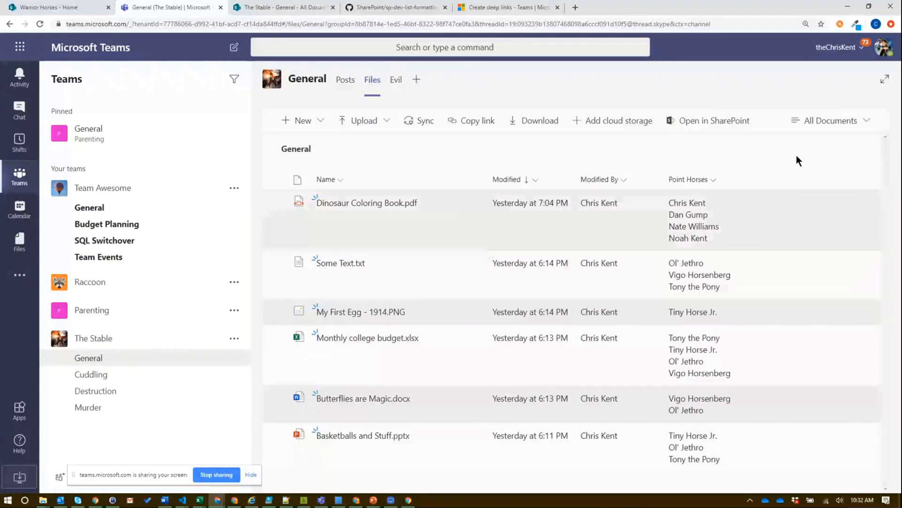
pyautogui.click(275, 11)
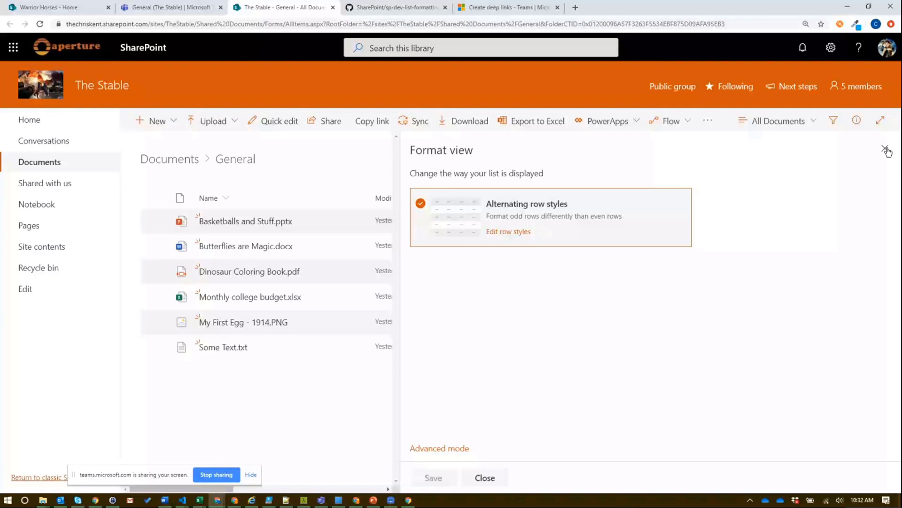
# - Open multi-person-facepile.json from the column-samples folder of the sp-dev-list-formatting repository on GitHub
pyautogui.click(387, 8)
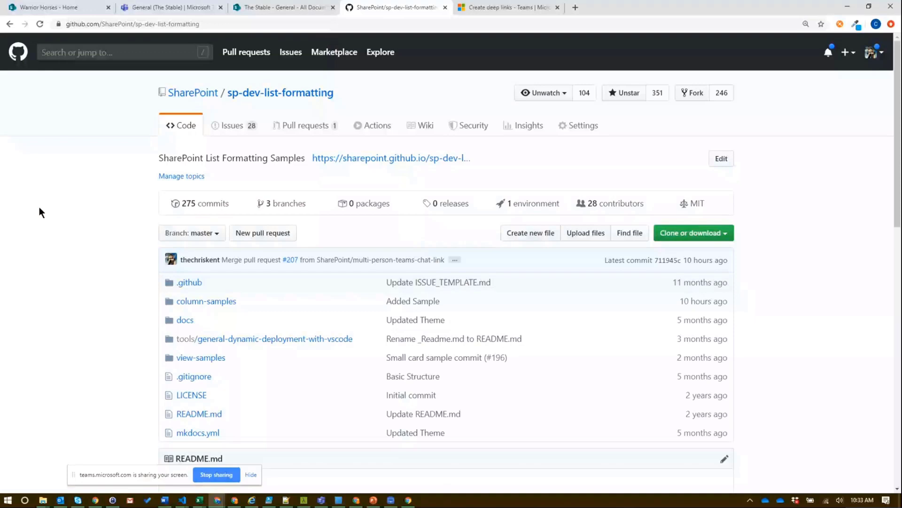
pyautogui.scroll(-1, 99, 300)
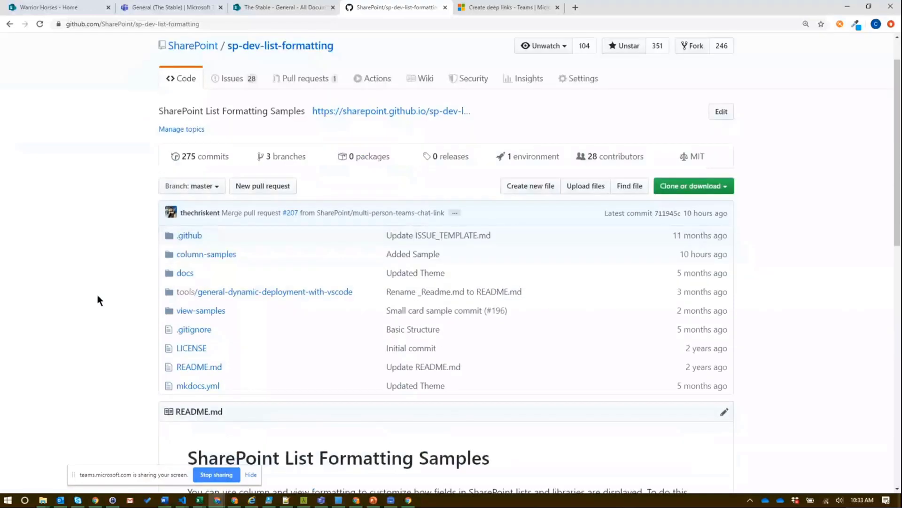
pyautogui.click(193, 258)
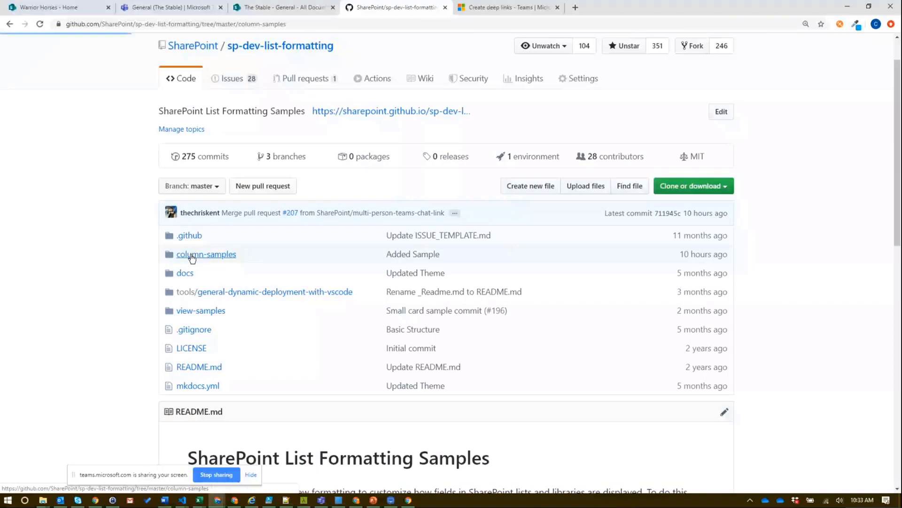
pyautogui.scroll(-10, 134, 232)
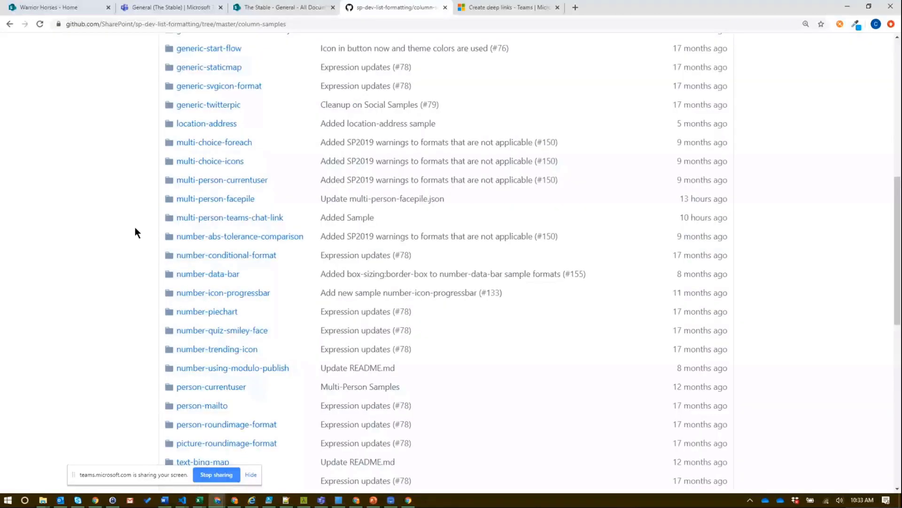
pyautogui.click(228, 199)
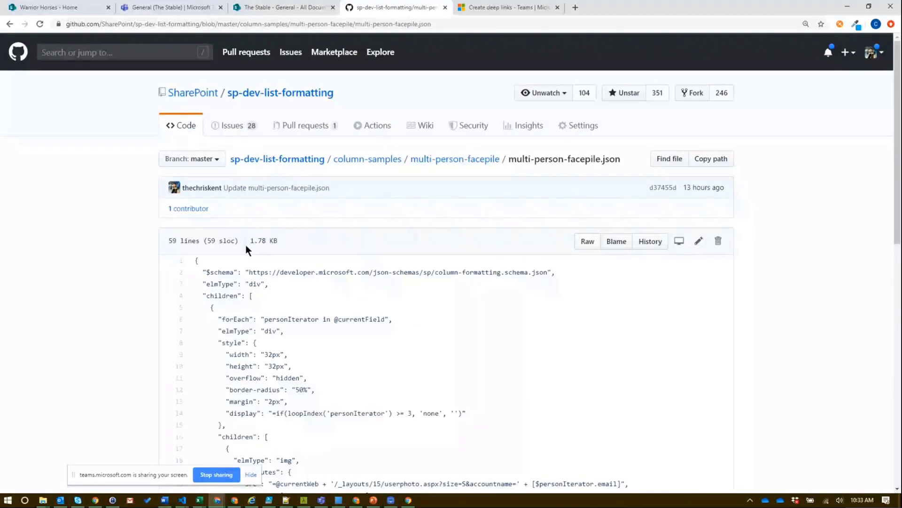
# - Copy the complete JSON code of the multi-person-facepile sample
pyautogui.moveTo(196, 260); pyautogui.dragTo(229, 271)
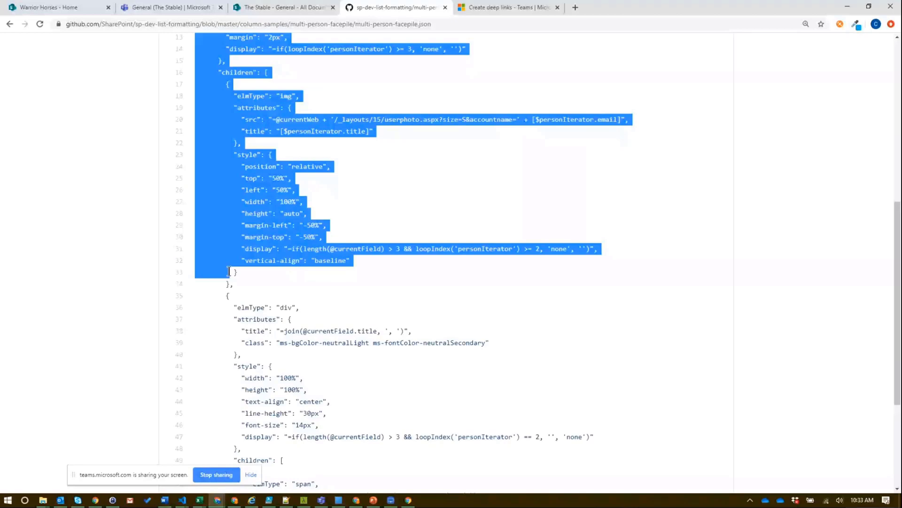
pyautogui.moveTo(229, 272); pyautogui.dragTo(219, 336)
pyautogui.rightClick(219, 335)
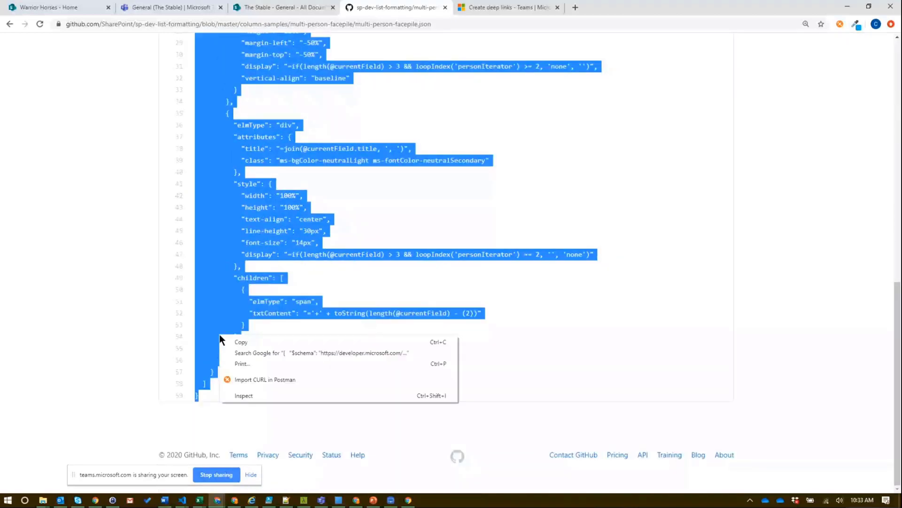
pyautogui.click(242, 341)
# - Apply the copied facepile JSON as the Point Horses column formatting in the SharePoint library and save it
pyautogui.hotkey('ctrl', 'shift', 'Tab')
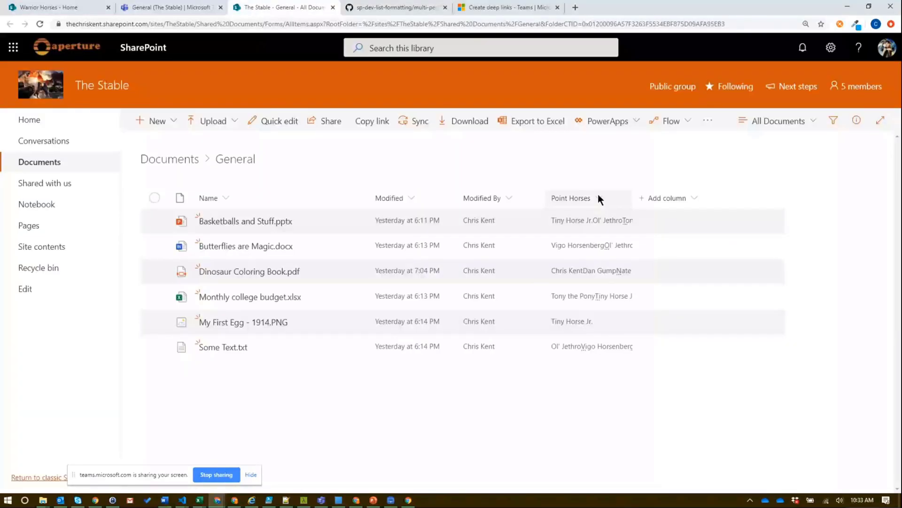
pyautogui.click(599, 196)
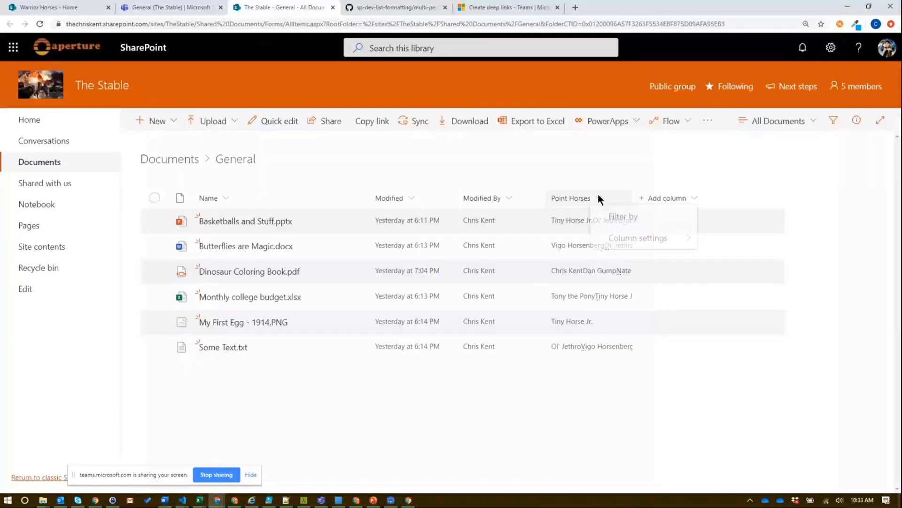
pyautogui.moveTo(621, 242)
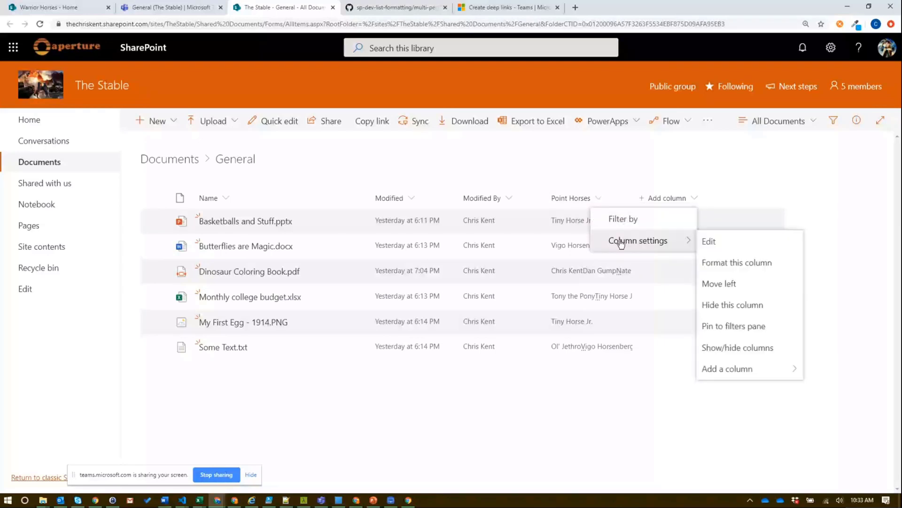
pyautogui.click(737, 262)
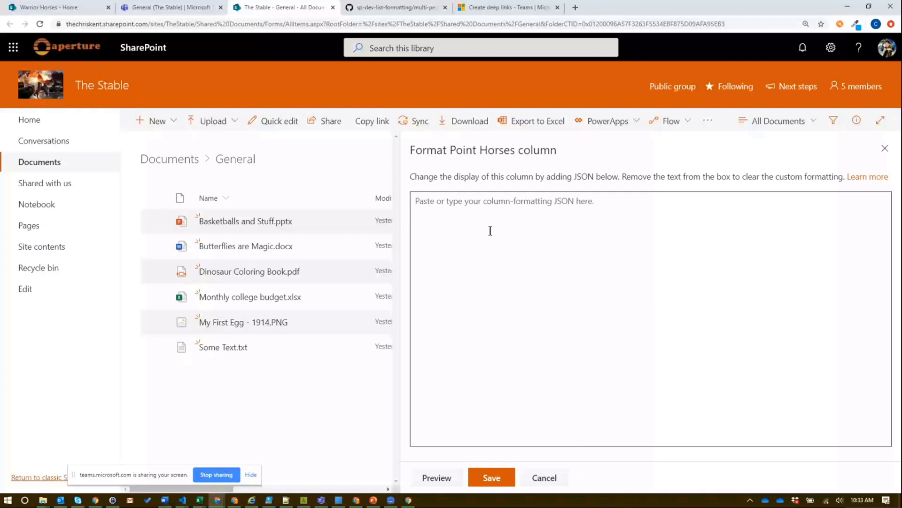
pyautogui.hotkey('ctrl', 'v')
pyautogui.click(492, 477)
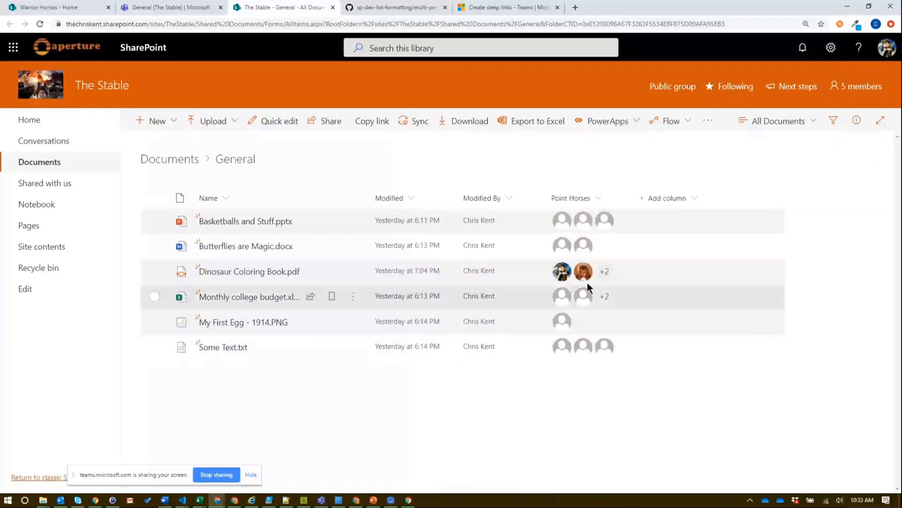
# - Examine the Point Horses faces in SharePoint, compare them with the Teams file list, and check the mirrored mobile Teams view
pyautogui.moveTo(585, 271)
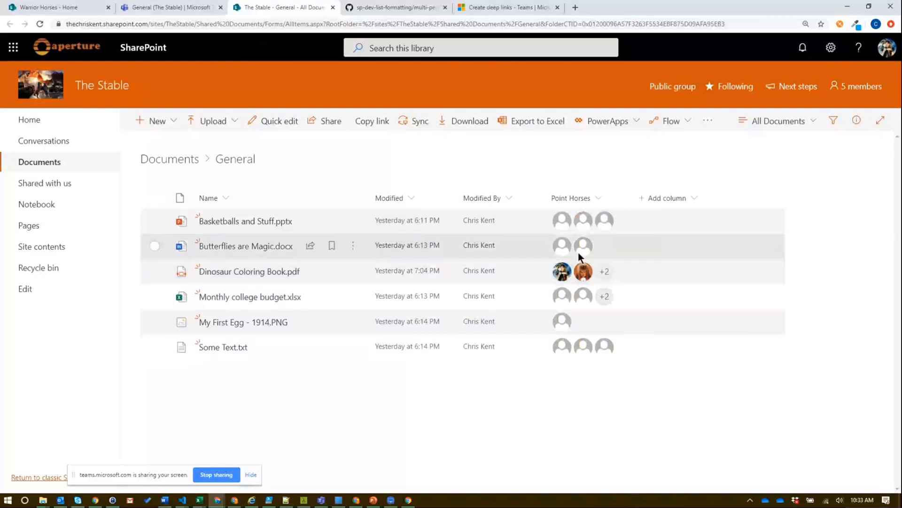
pyautogui.moveTo(581, 248)
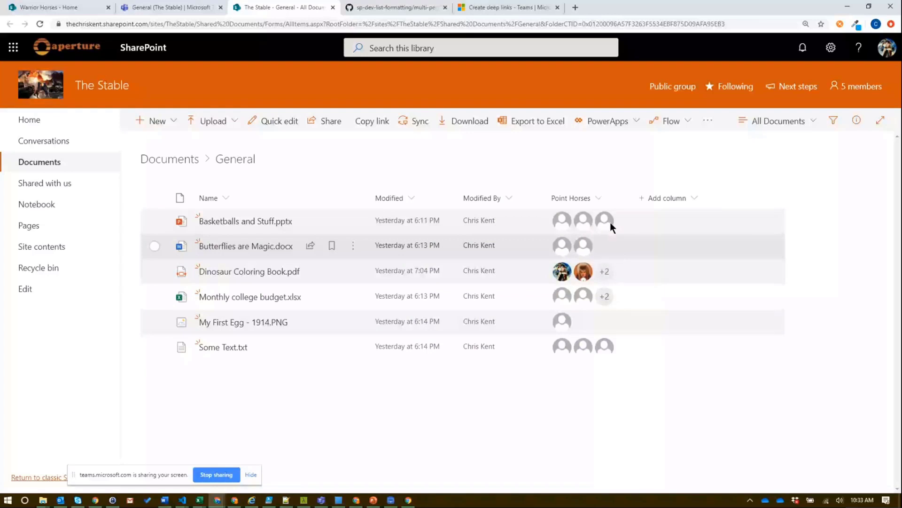
pyautogui.hotkey('ctrl', 'shift', 'Tab')
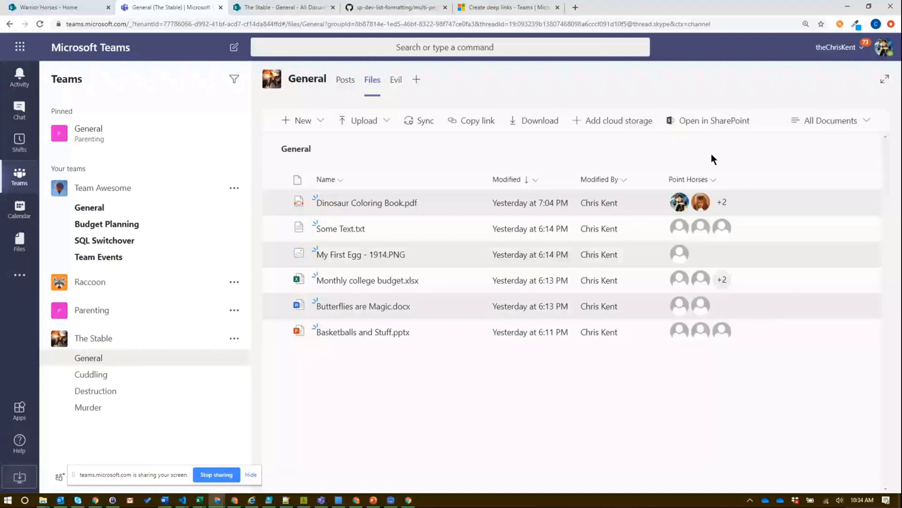
pyautogui.click(292, 7)
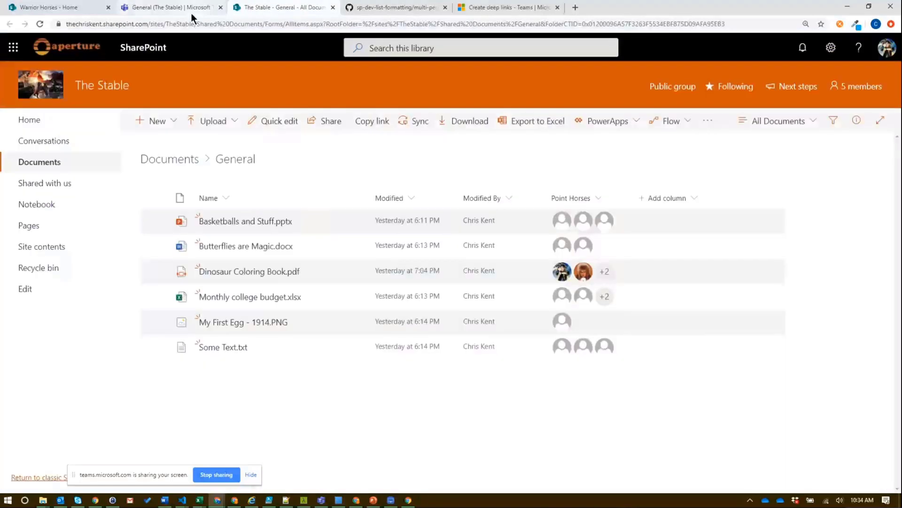
pyautogui.click(190, 7)
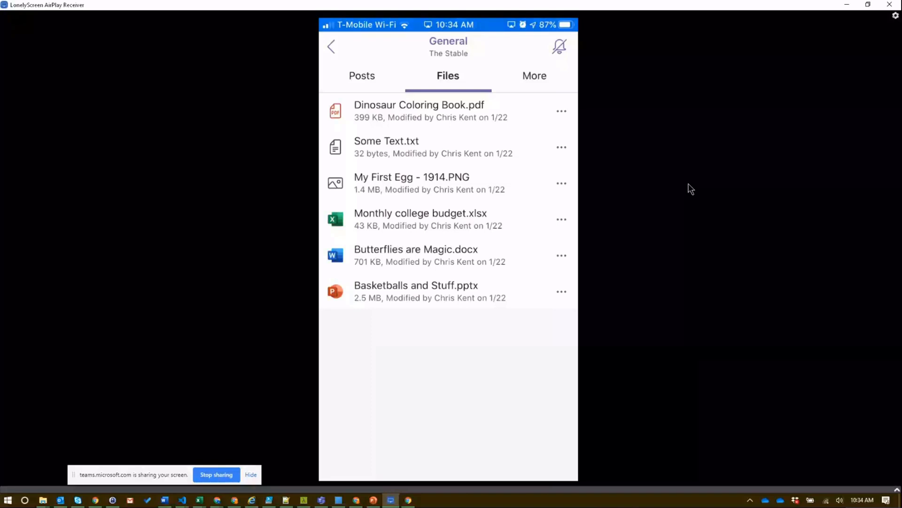
pyautogui.click(846, 5)
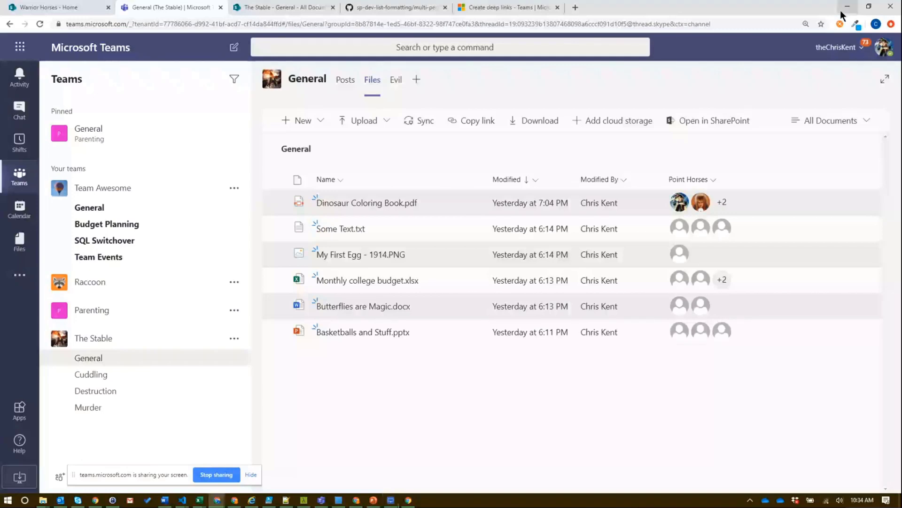
# - Add a Document Library tab for The Stable's Documents library to the General channel and open its General folder
pyautogui.click(416, 79)
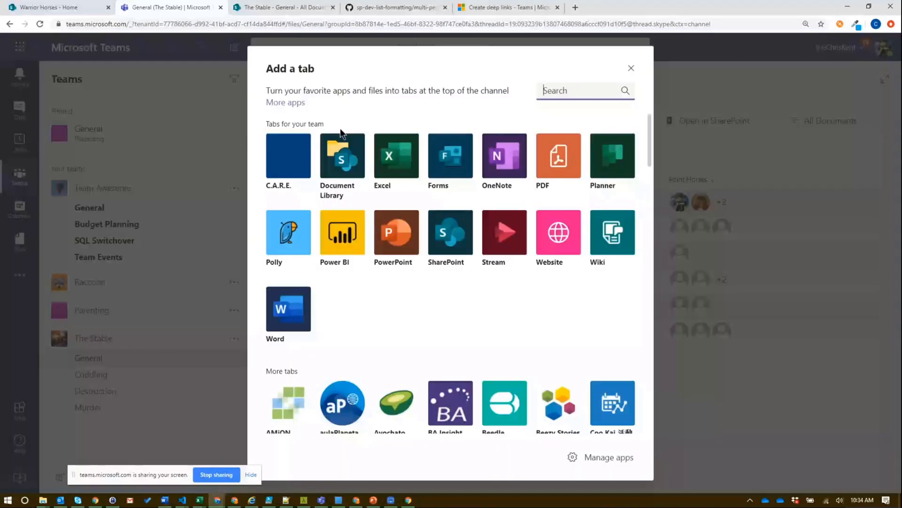
pyautogui.click(341, 139)
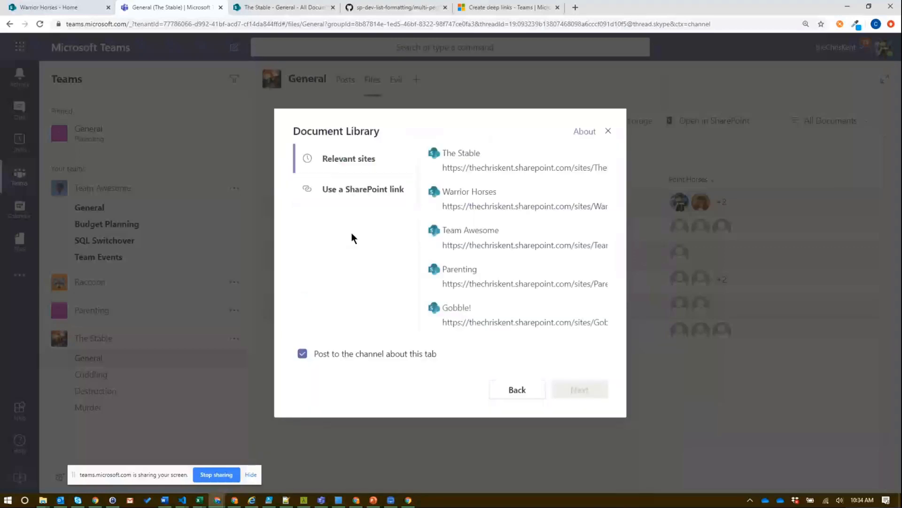
pyautogui.click(499, 175)
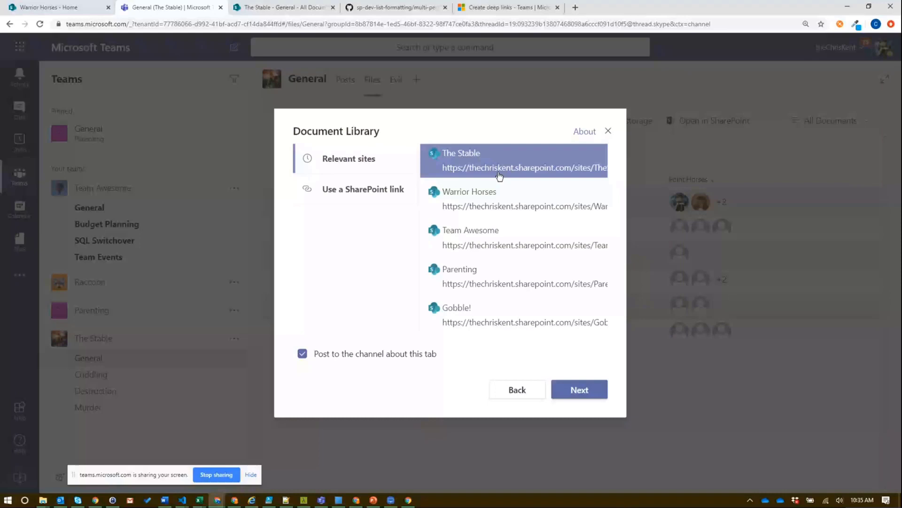
pyautogui.doubleClick(499, 175)
pyautogui.click(339, 258)
pyautogui.click(597, 338)
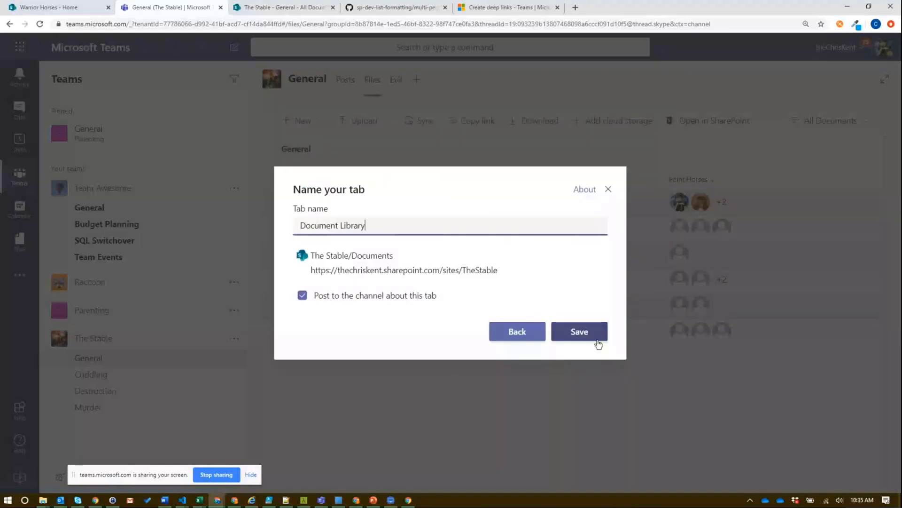
pyautogui.click(593, 338)
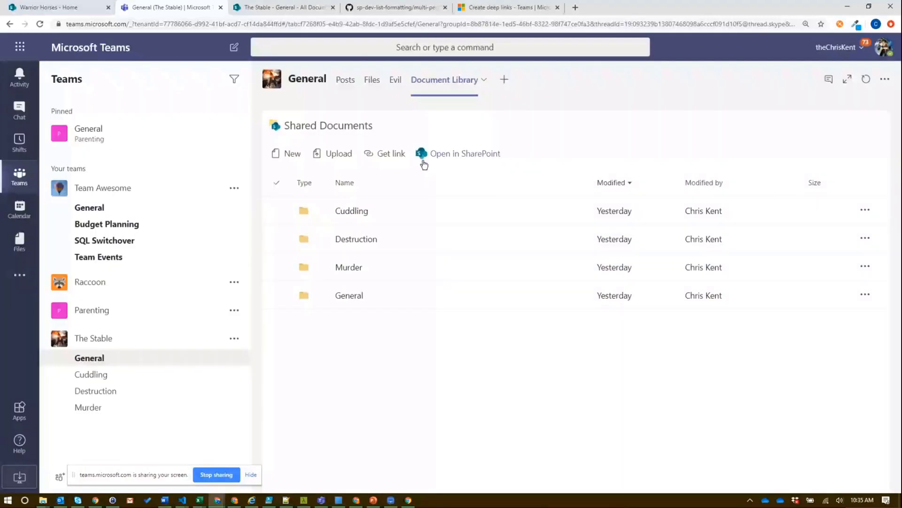
pyautogui.click(407, 212)
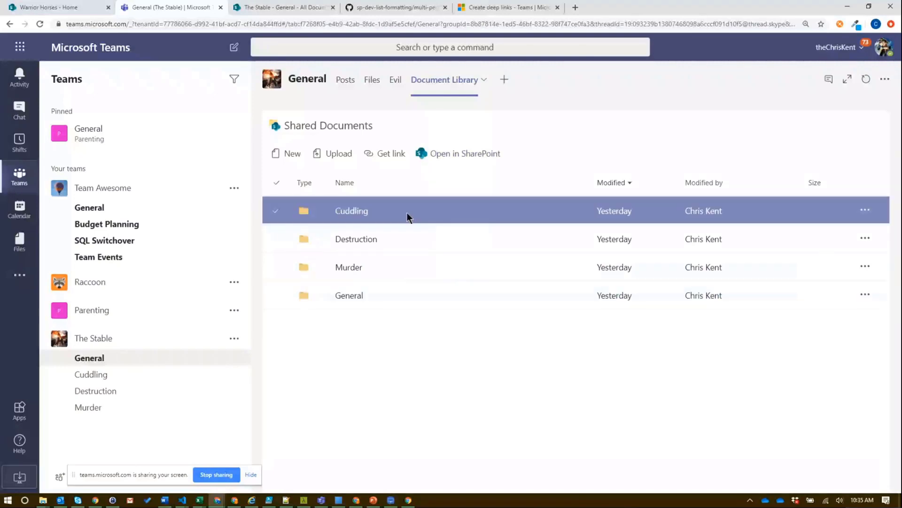
pyautogui.click(355, 295)
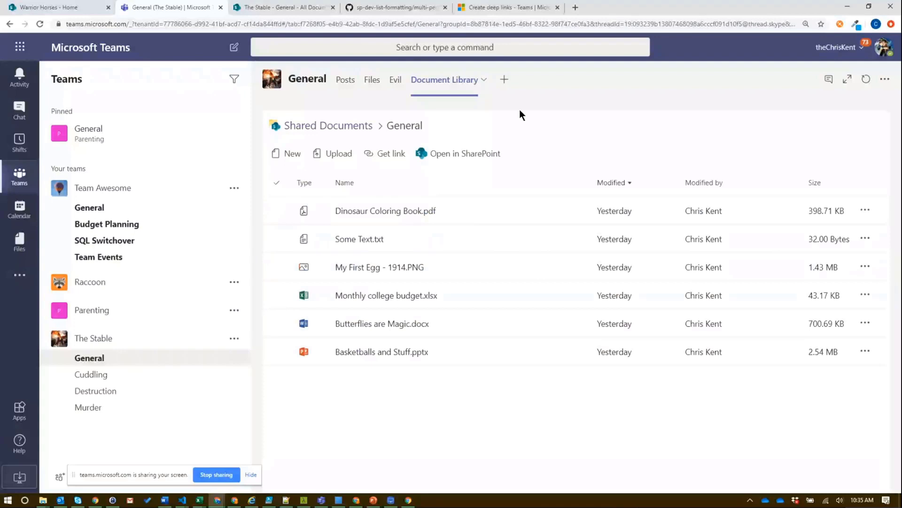
# - Remove the Document Library tab from the General channel and return to the channel's files
pyautogui.click(485, 80)
pyautogui.click(434, 135)
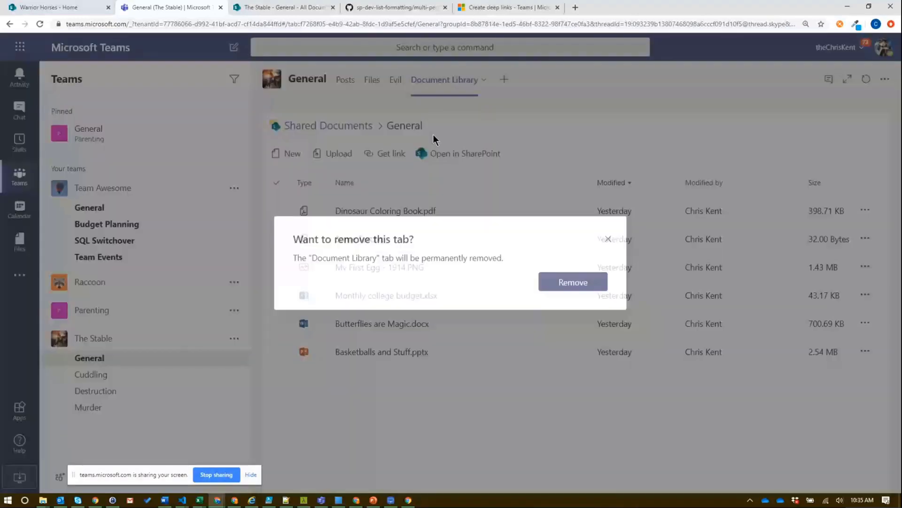
pyautogui.press('Escape')
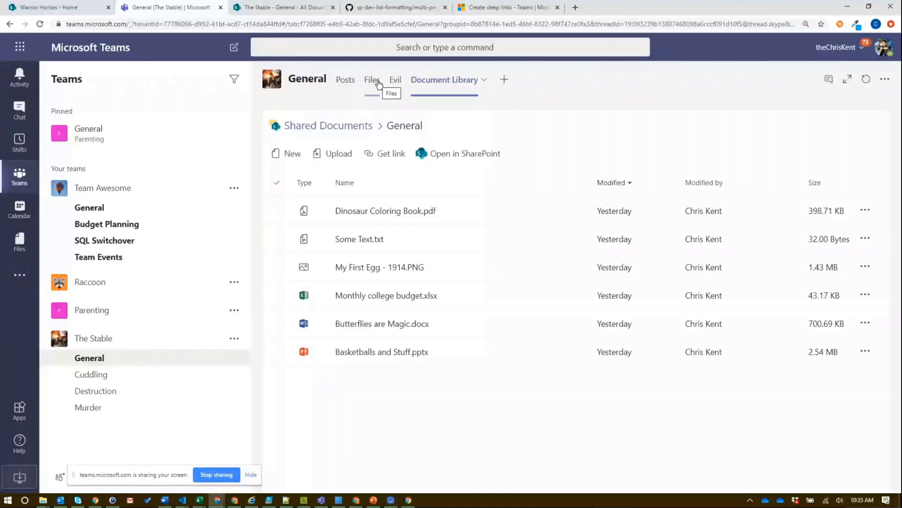
pyautogui.click(379, 84)
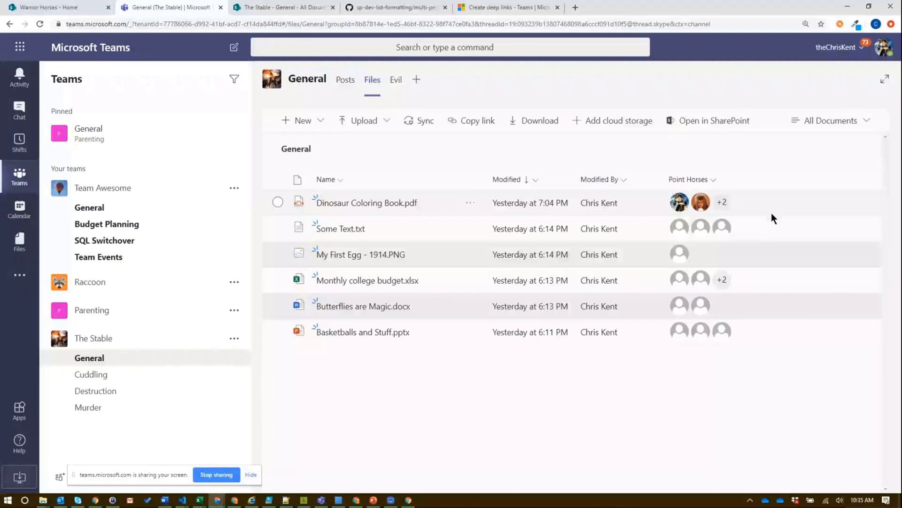
# - Delete the "vertical-align": "baseline" style from the Point Horses formatting JSON in SharePoint, save it, and reopen the General channel's files in Teams
pyautogui.click(286, 8)
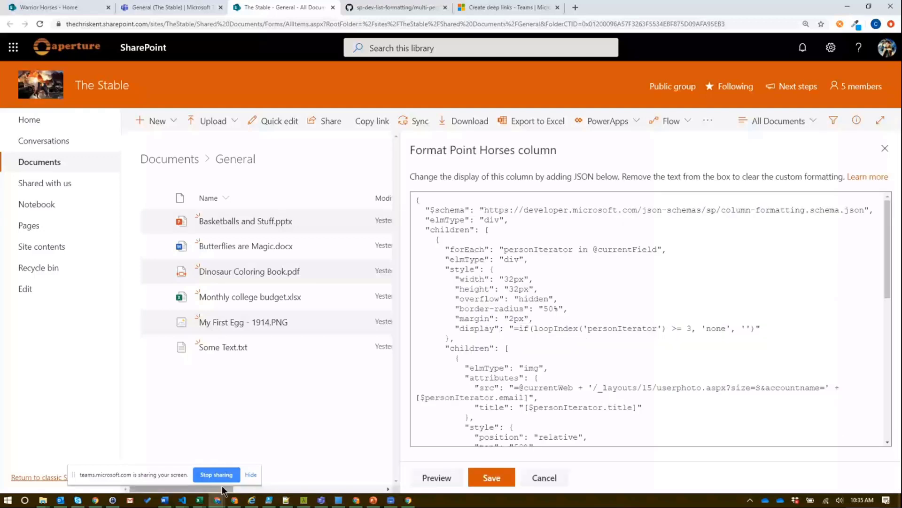
pyautogui.moveTo(222, 485); pyautogui.dragTo(334, 486)
pyautogui.scroll(-4, 563, 391)
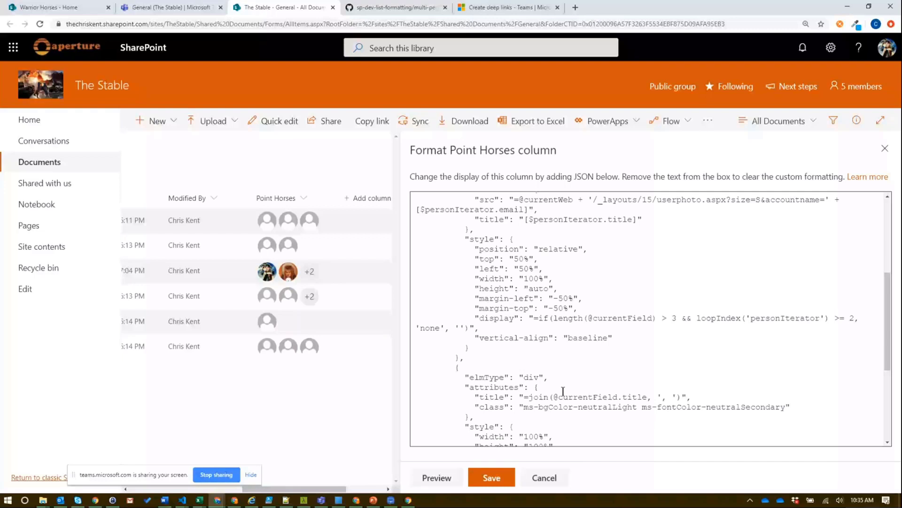
pyautogui.moveTo(612, 338); pyautogui.dragTo(475, 329)
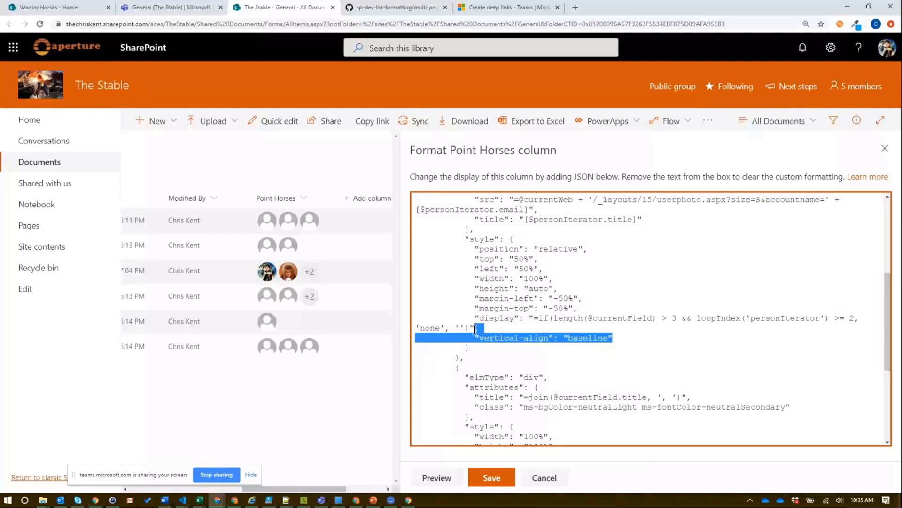
pyautogui.press('BackSpace')
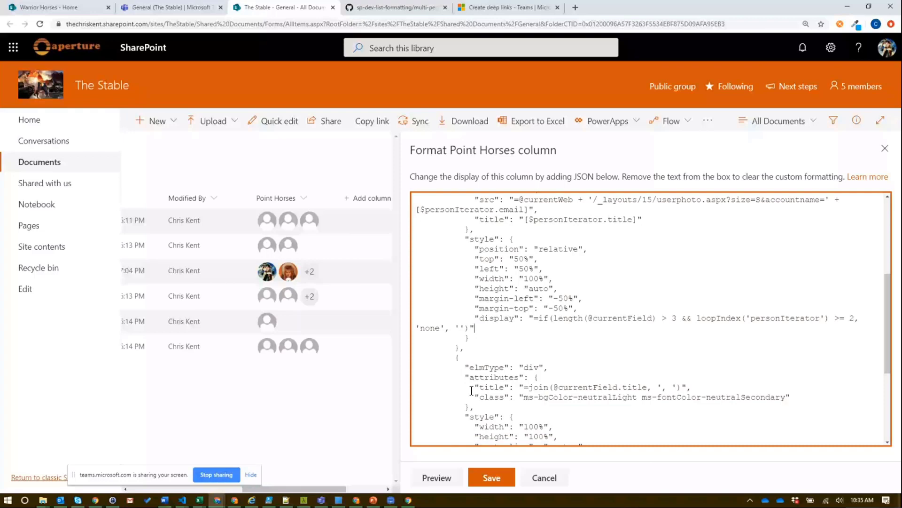
pyautogui.click(492, 478)
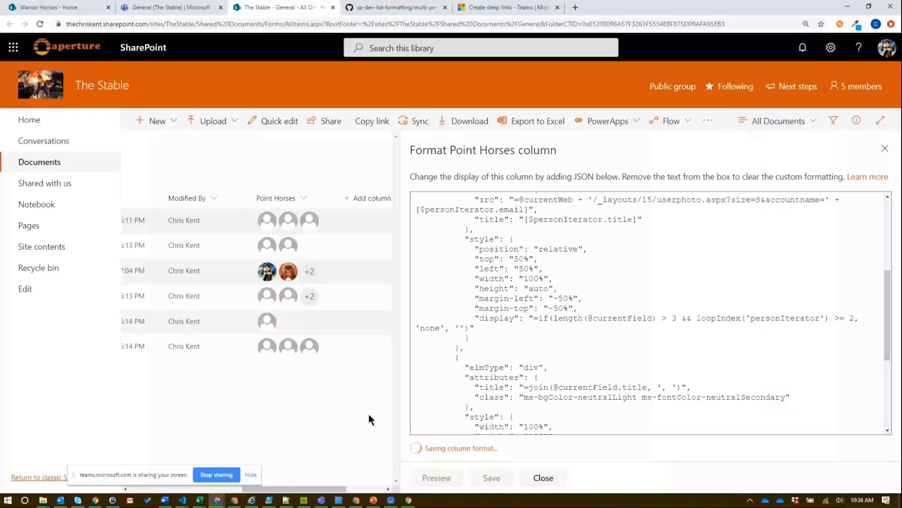
pyautogui.click(170, 11)
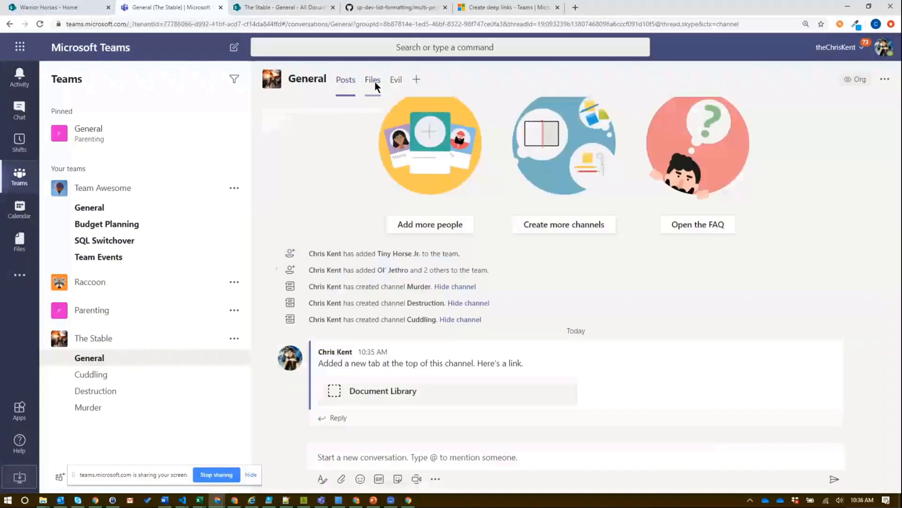
pyautogui.click(374, 81)
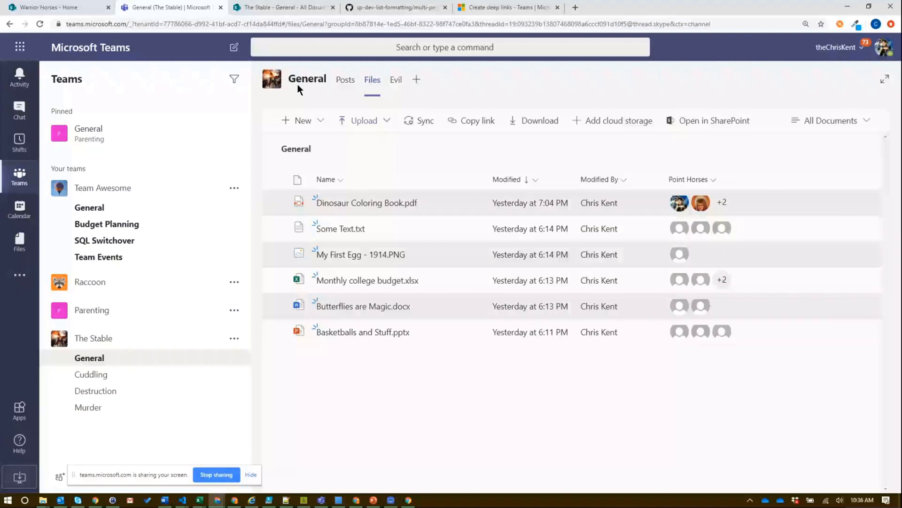
pyautogui.hotkey('ctrl', 'Tab')
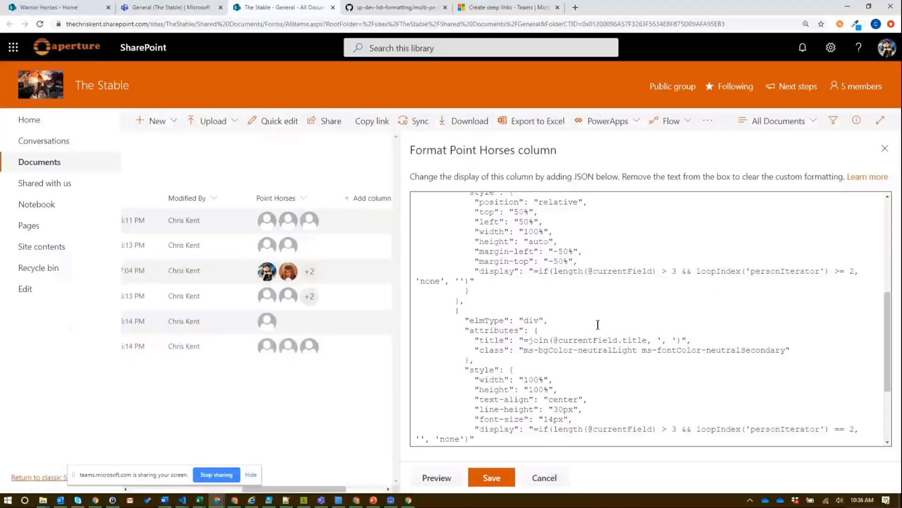
pyautogui.scroll(-1, 588, 317)
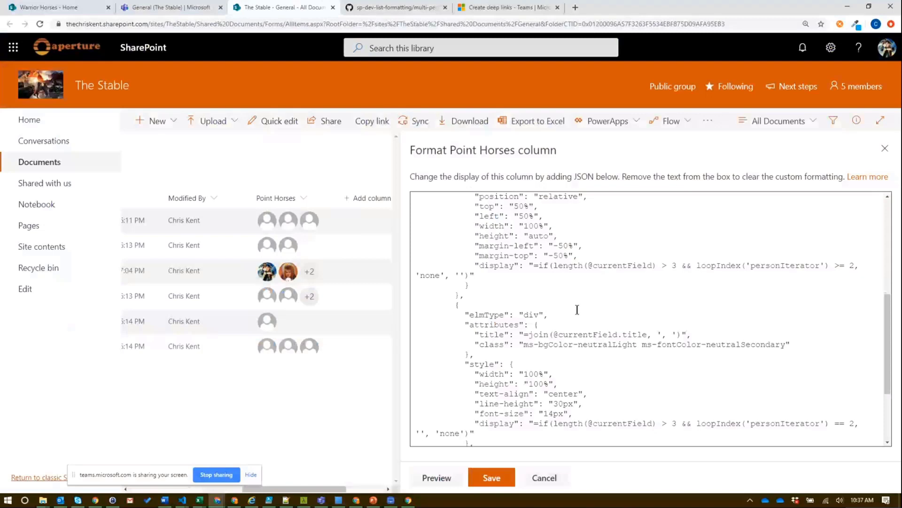
pyautogui.scroll(3, 577, 310)
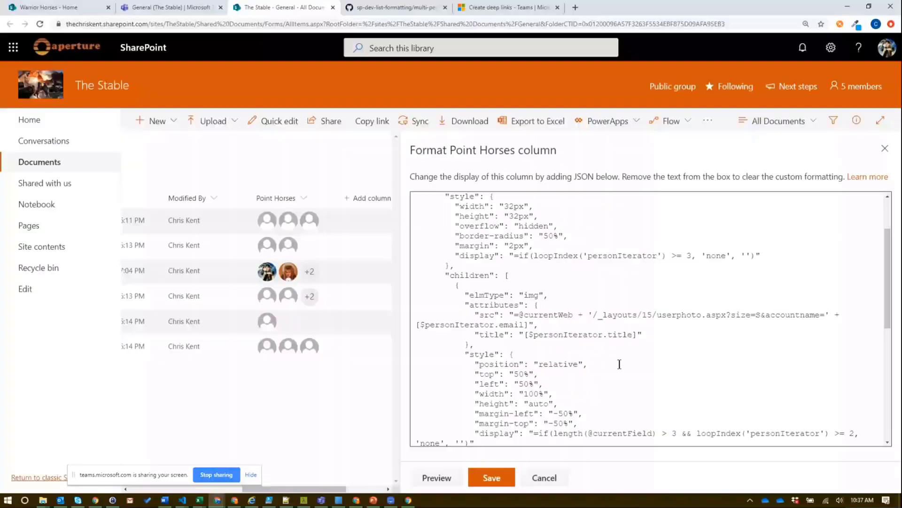
pyautogui.moveTo(515, 314); pyautogui.dragTo(587, 315)
pyautogui.press('Delete')
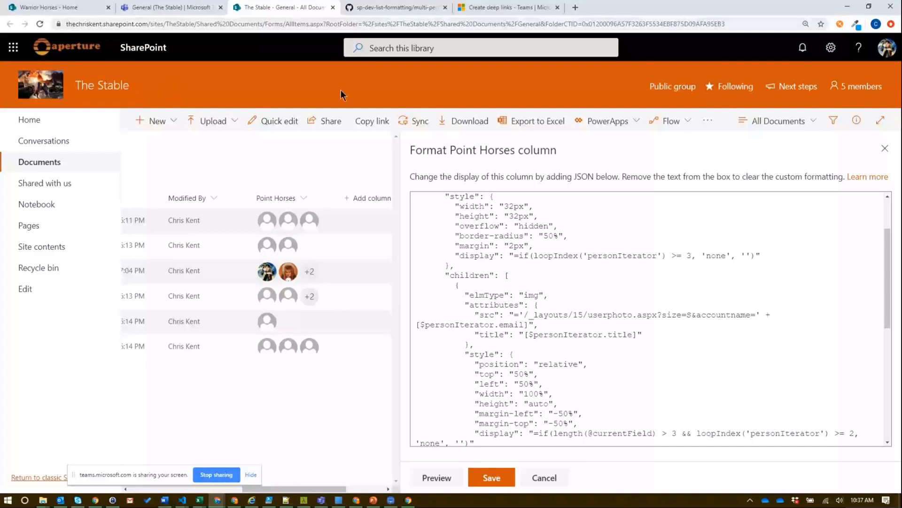
pyautogui.hotkey('ctrl', 'shift', 'Tab')
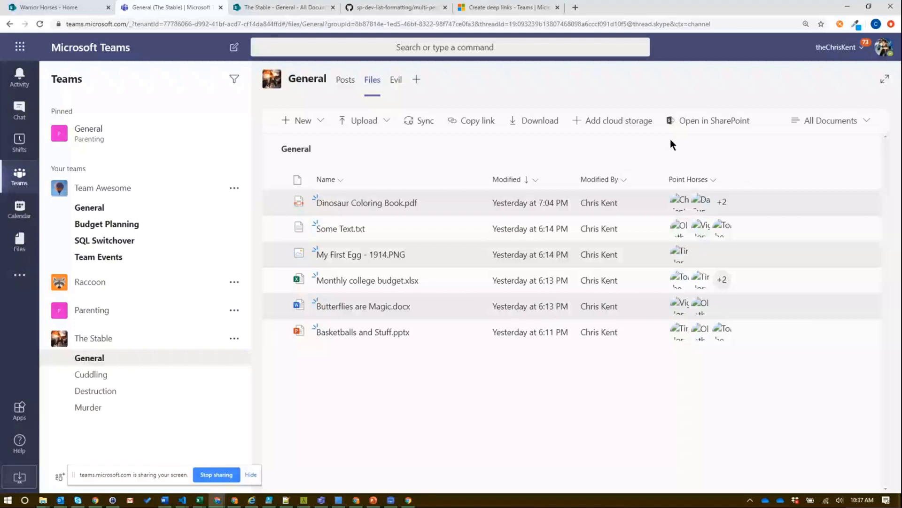
# - Open multi-person-teams-chat-link.json from the GitHub column-samples folder and copy its complete JSON code
pyautogui.hotkey('ctrl', '4')
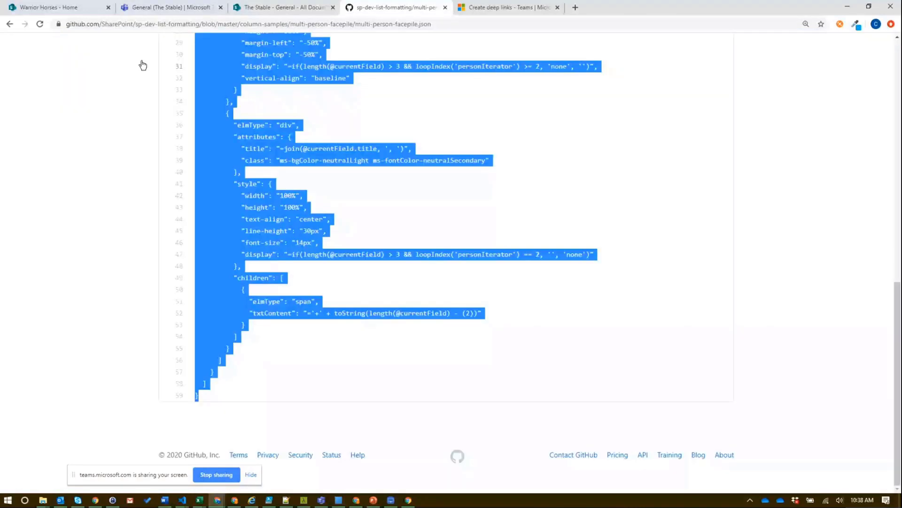
pyautogui.hotkey('alt', 'Left')
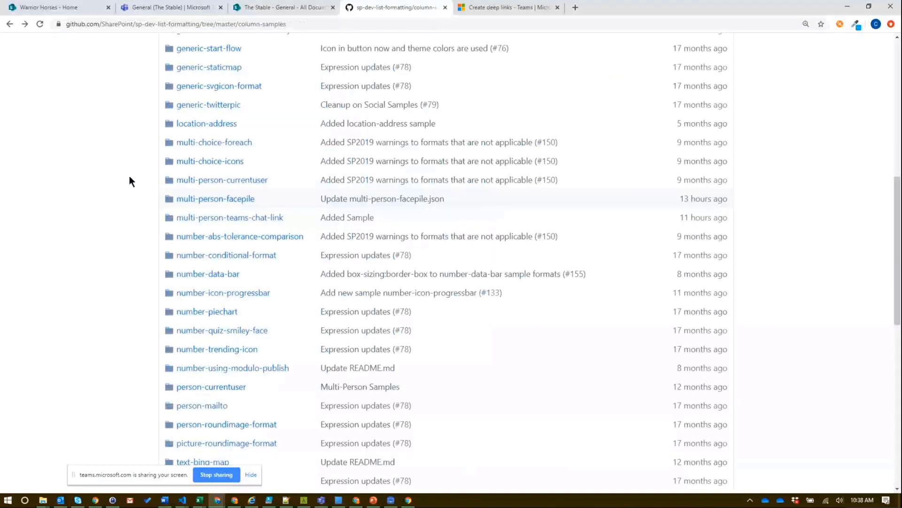
pyautogui.click(223, 219)
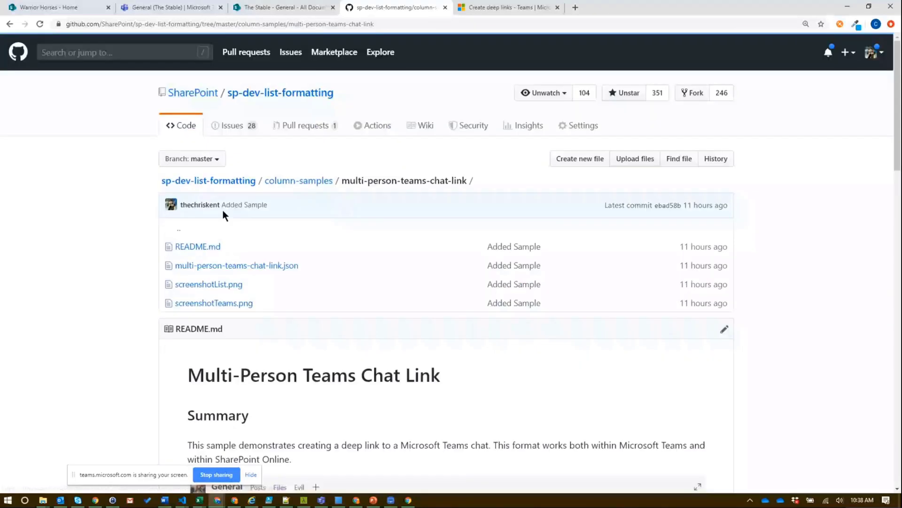
pyautogui.click(196, 266)
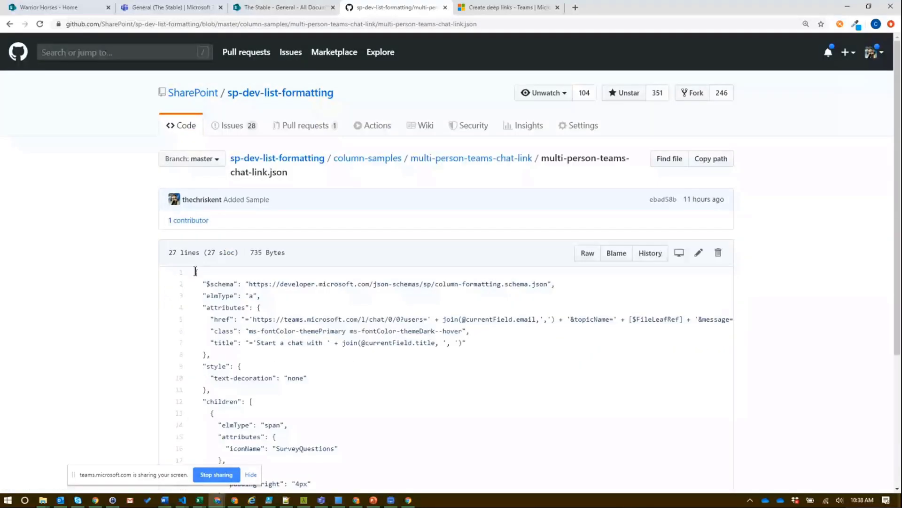
pyautogui.moveTo(195, 271); pyautogui.dragTo(217, 383)
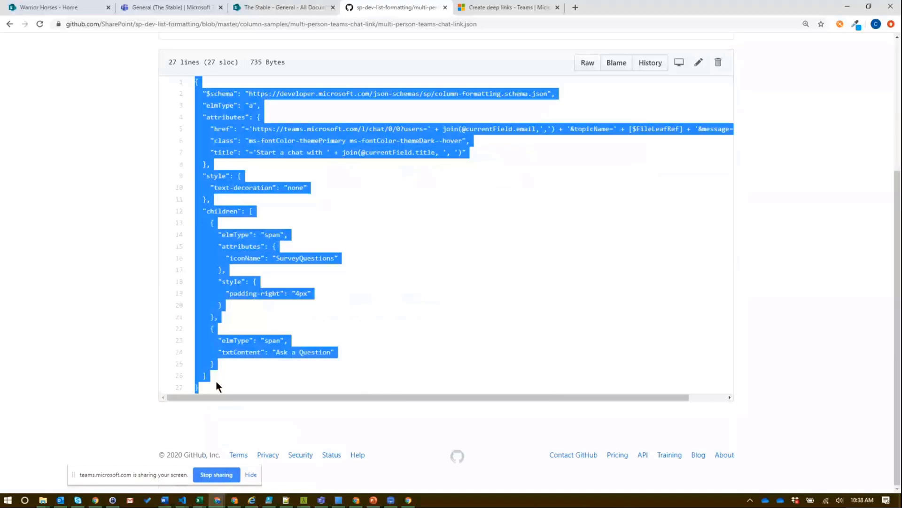
# - Replace the Point Horses column formatting in SharePoint with the copied chat-link JSON and preview it
pyautogui.click(287, 7)
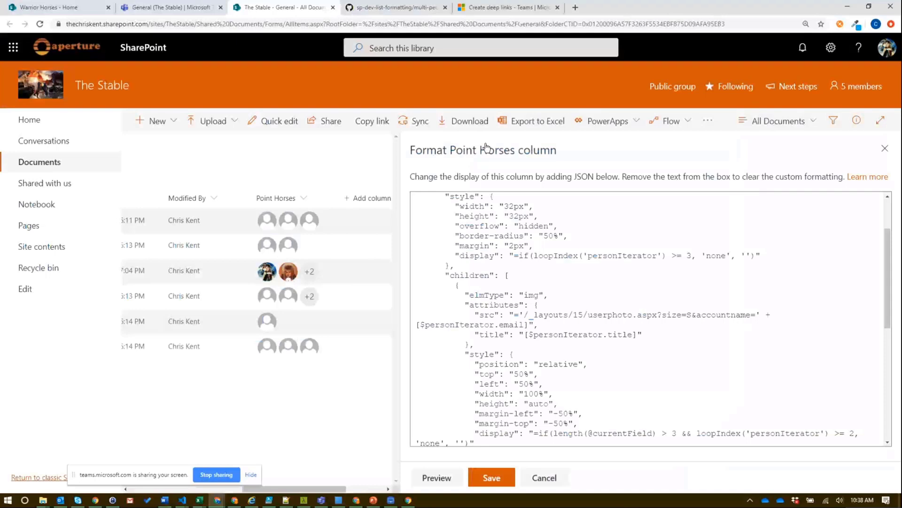
pyautogui.click(468, 376)
pyautogui.hotkey('ctrl', 'a')
pyautogui.hotkey('ctrl', 'v')
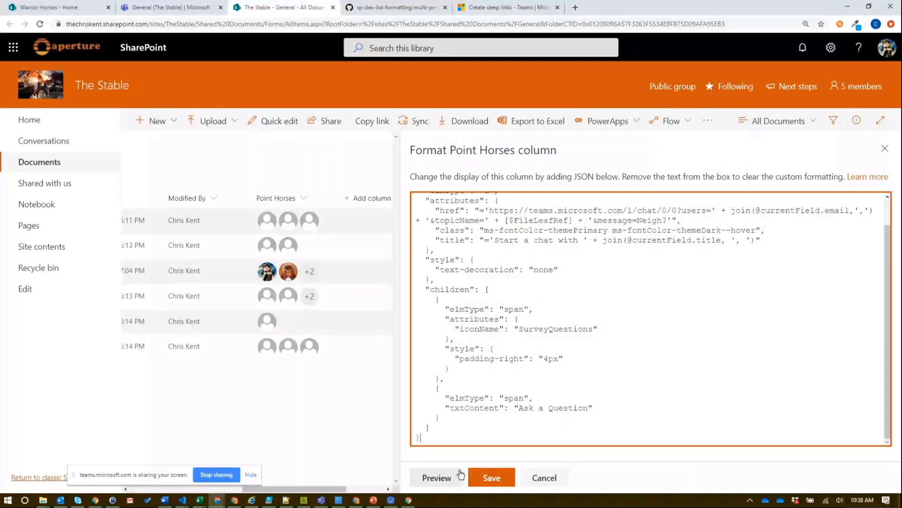
pyautogui.click(461, 475)
# - Examine the "Ask a Question" text and the href deep-link expression in the chat-link JSON, and close the column formatting pane
pyautogui.scroll(1, 585, 302)
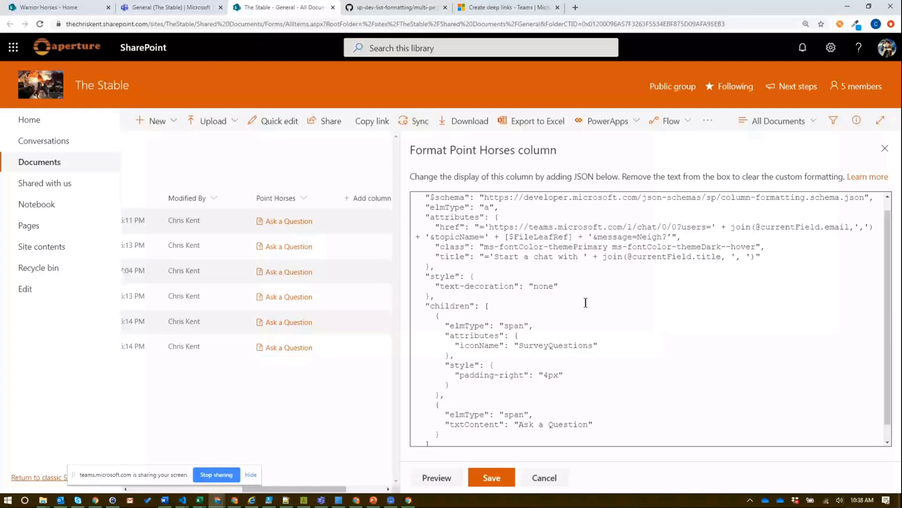
pyautogui.scroll(1, 557, 349)
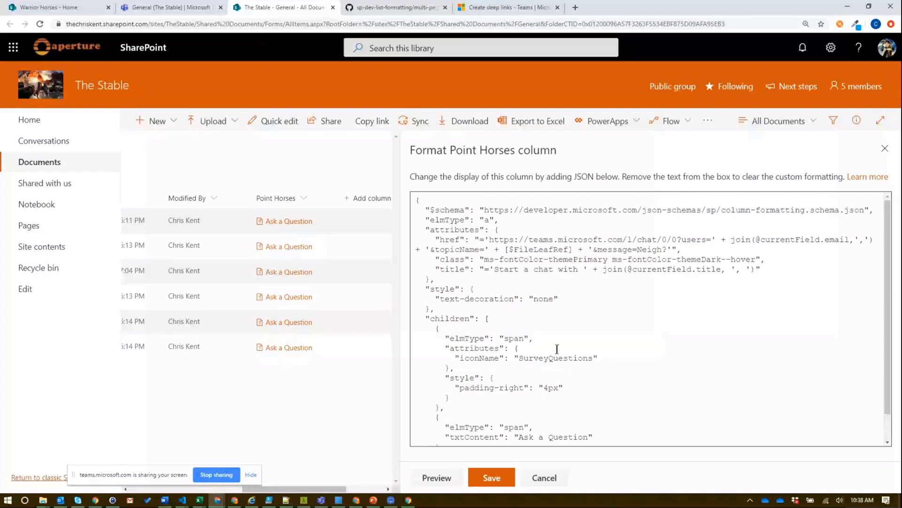
pyautogui.scroll(-3, 557, 349)
pyautogui.doubleClick(568, 407)
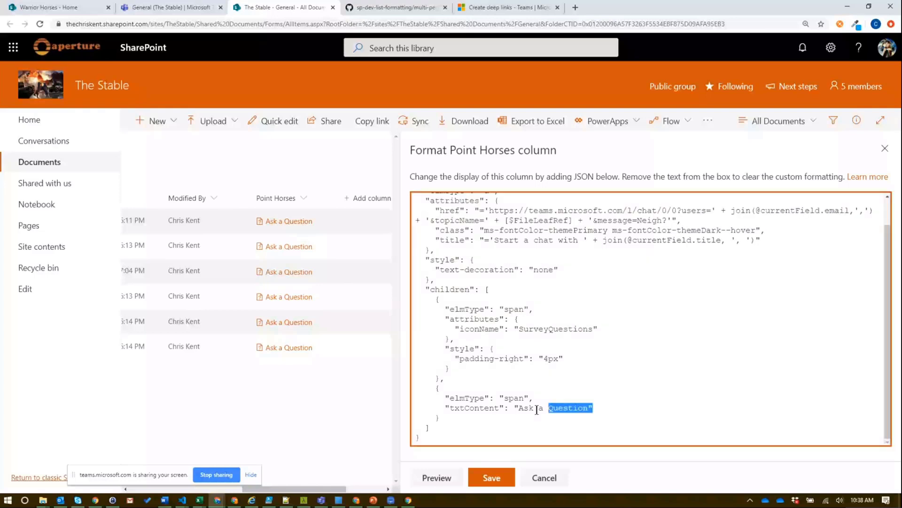
pyautogui.scroll(3, 537, 410)
pyautogui.click(436, 239)
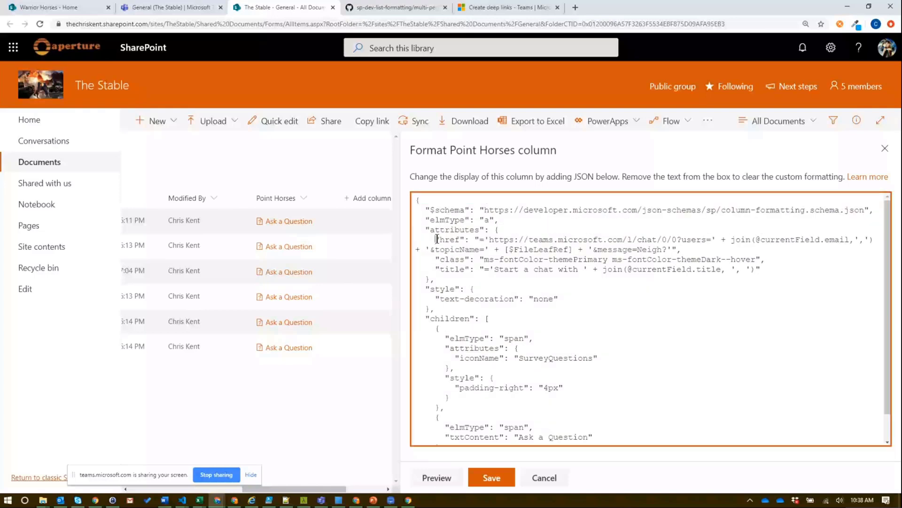
pyautogui.moveTo(437, 239); pyautogui.dragTo(711, 250)
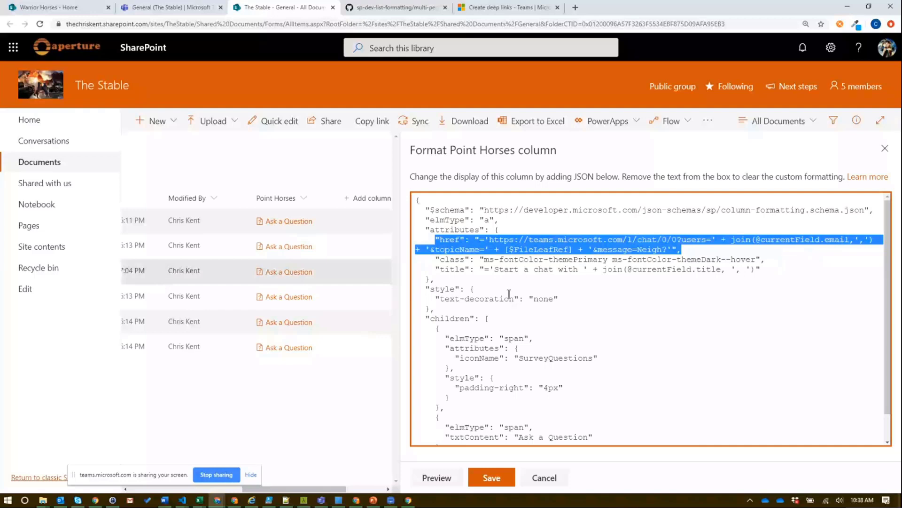
pyautogui.click(884, 148)
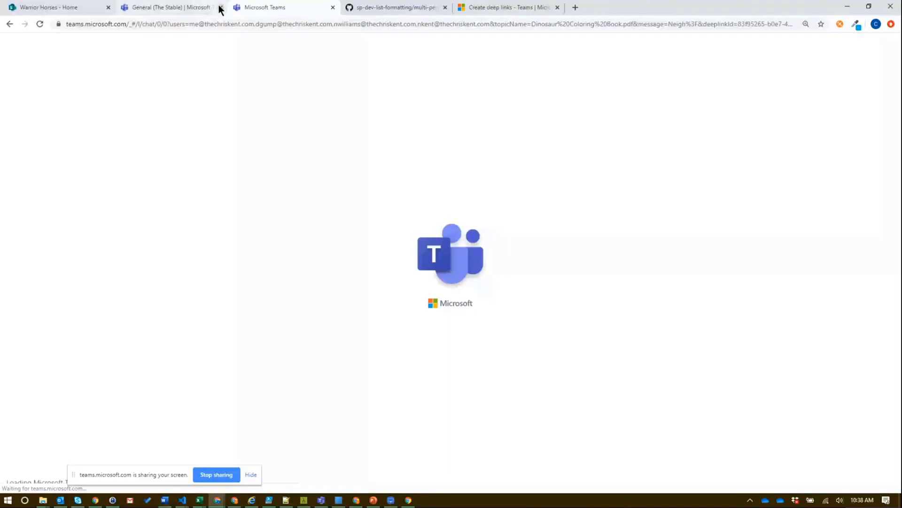
# - Close the duplicate Teams tab, view the participants of the Dinosaur Coloring Book.pdf chat, and consult the "Deep linking to a chat" documentation
pyautogui.click(220, 7)
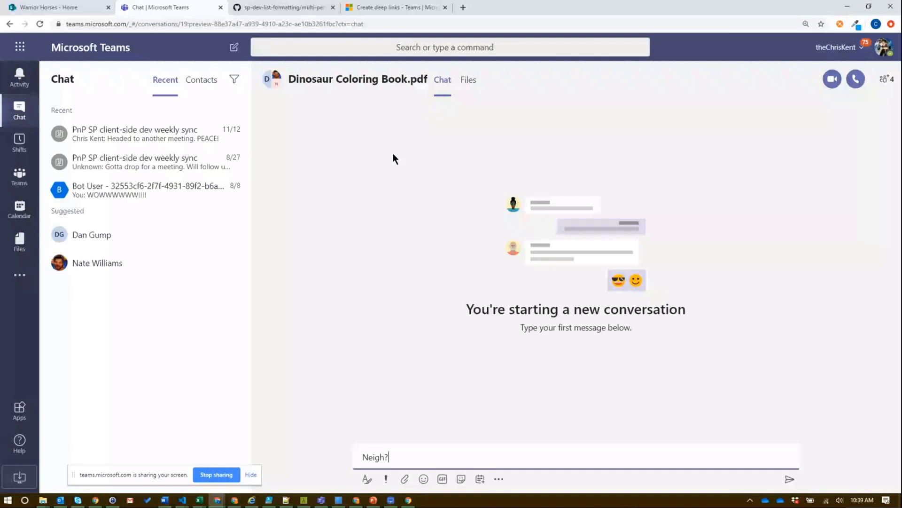
pyautogui.click(886, 79)
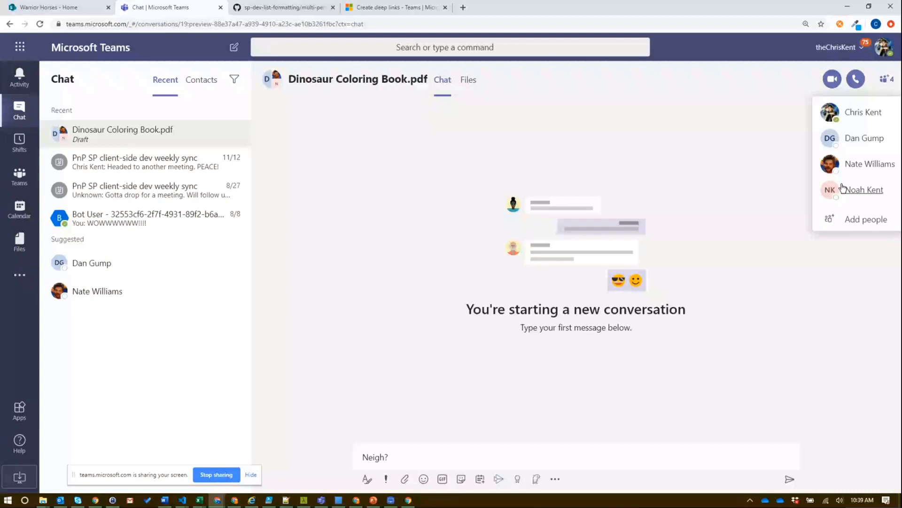
pyautogui.click(441, 420)
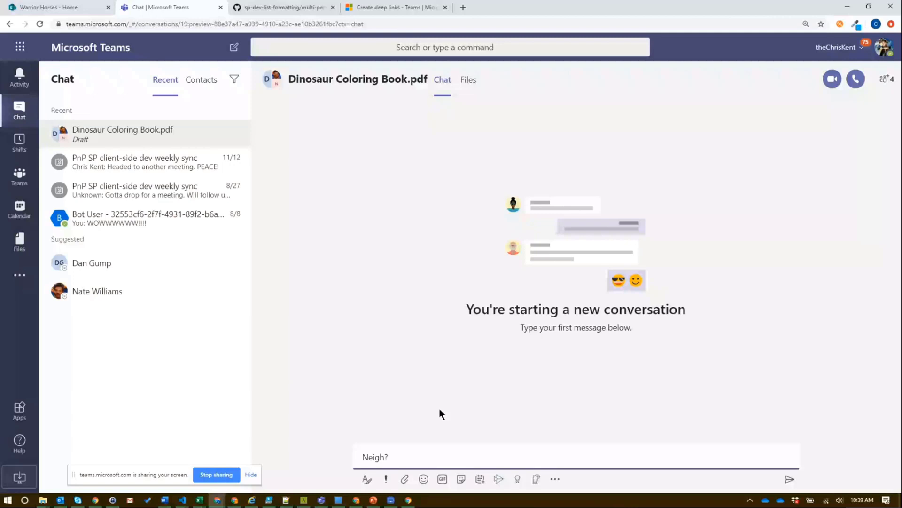
pyautogui.click(400, 10)
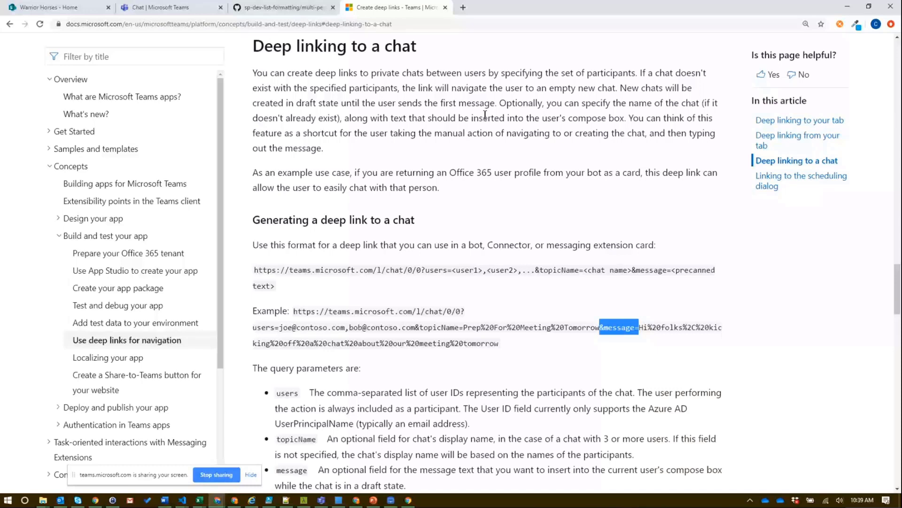
pyautogui.hotkey('ctrl', '2')
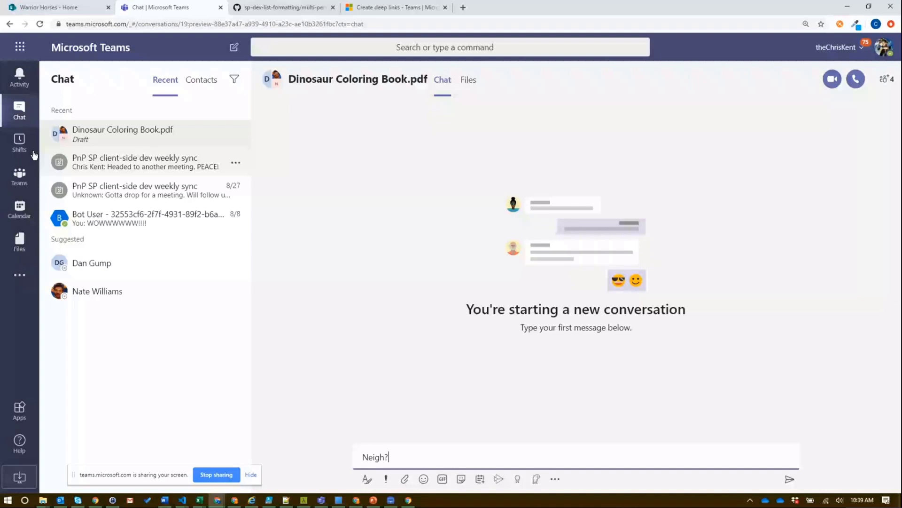
# - Follow the "Ask a Question" link for Dinosaur Coloring Book.pdf in The Stable's General channel files and continue to the chat on the web
pyautogui.click(19, 176)
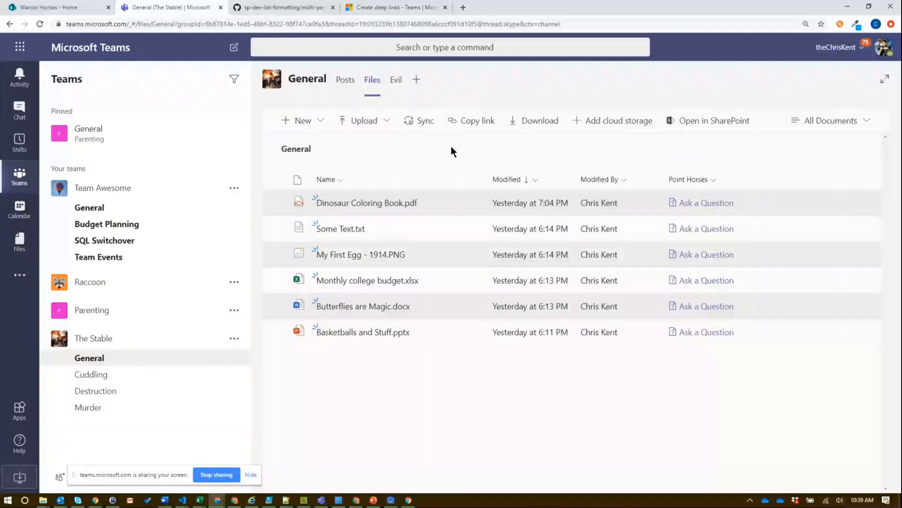
pyautogui.click(694, 205)
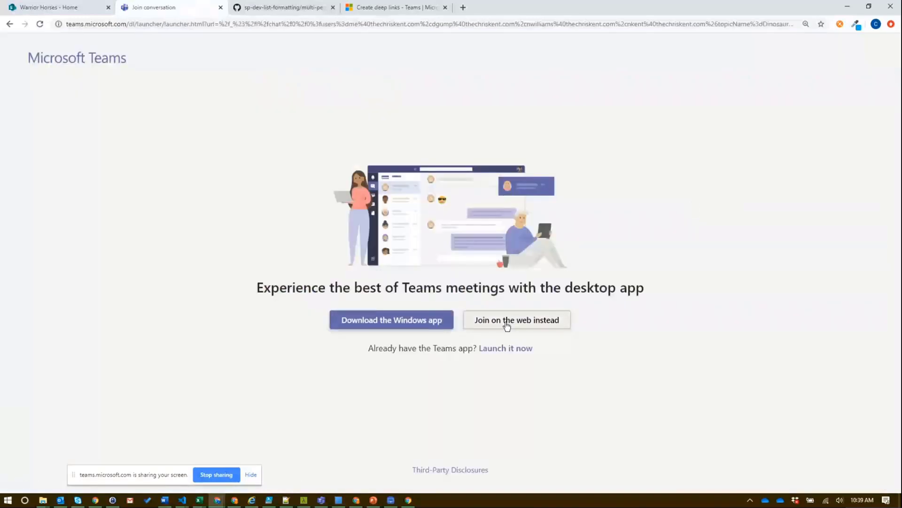
pyautogui.click(517, 322)
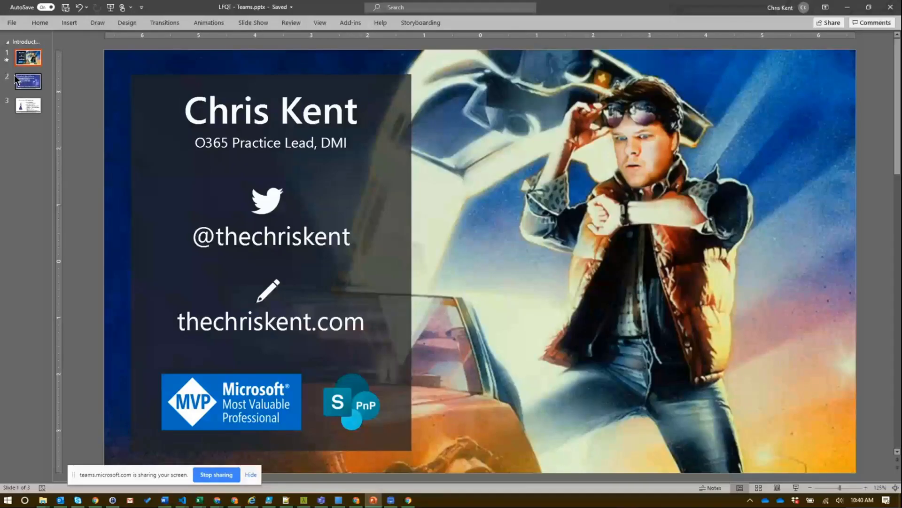
# - Show the "Formatting in Microsoft Teams" summary slide in the LFQT - Teams.pptx PowerPoint deck and advance to slide 3
pyautogui.press('Down')
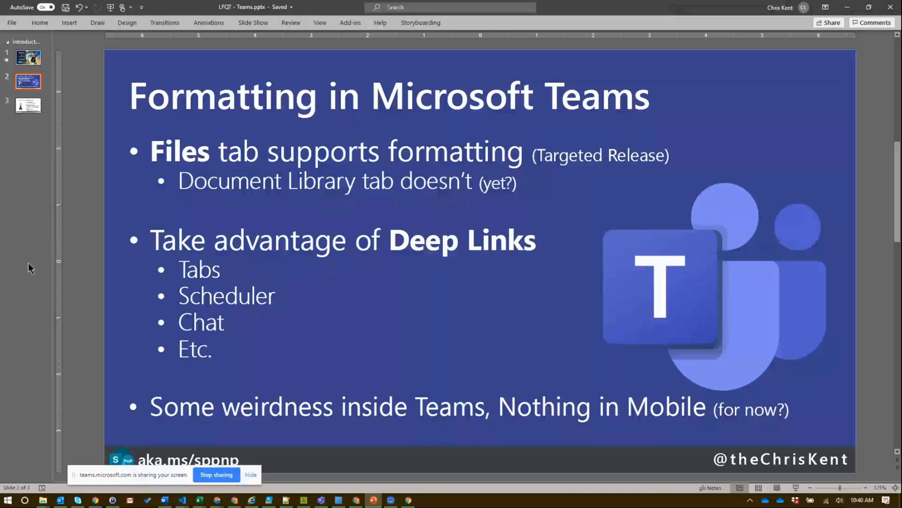
pyautogui.click(24, 106)
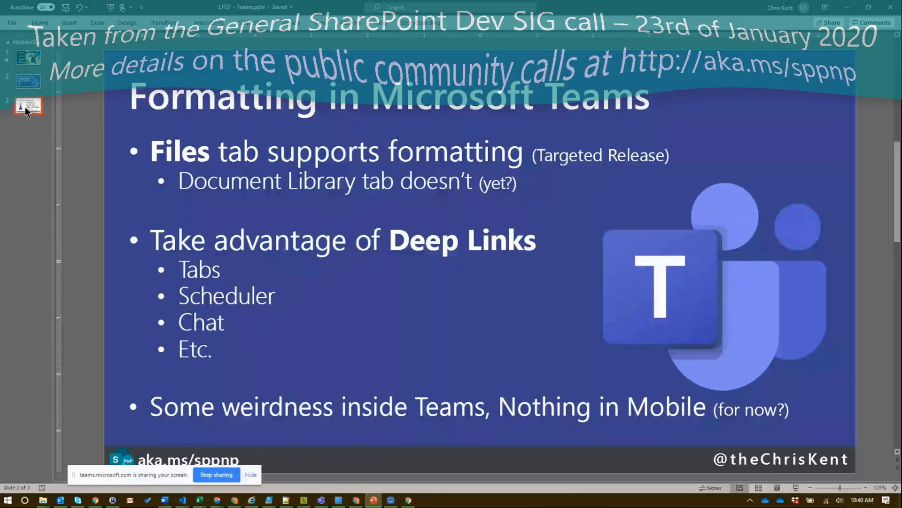